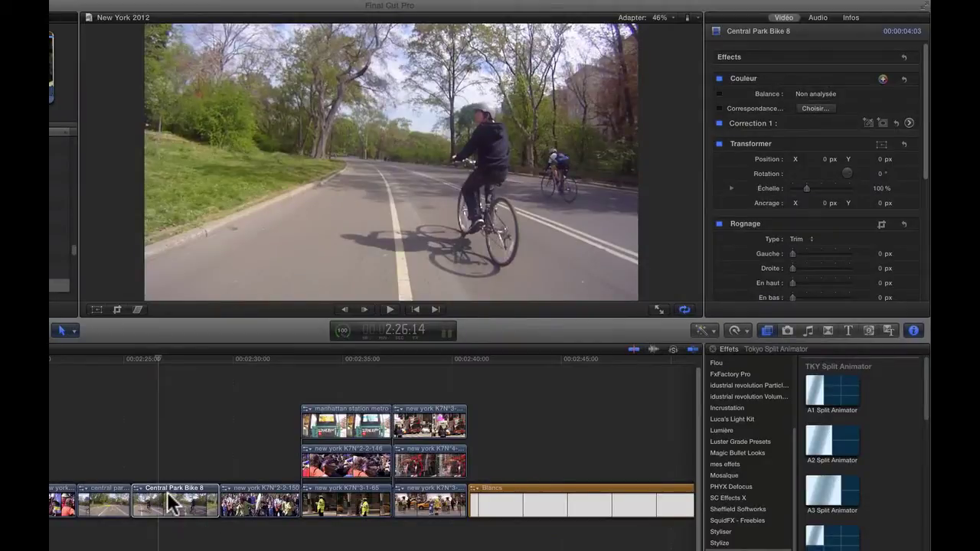
# Apply the A2 Split Animator effect to the Central Park Bike 8 clip and play its opening.
pyautogui.click(172, 504)
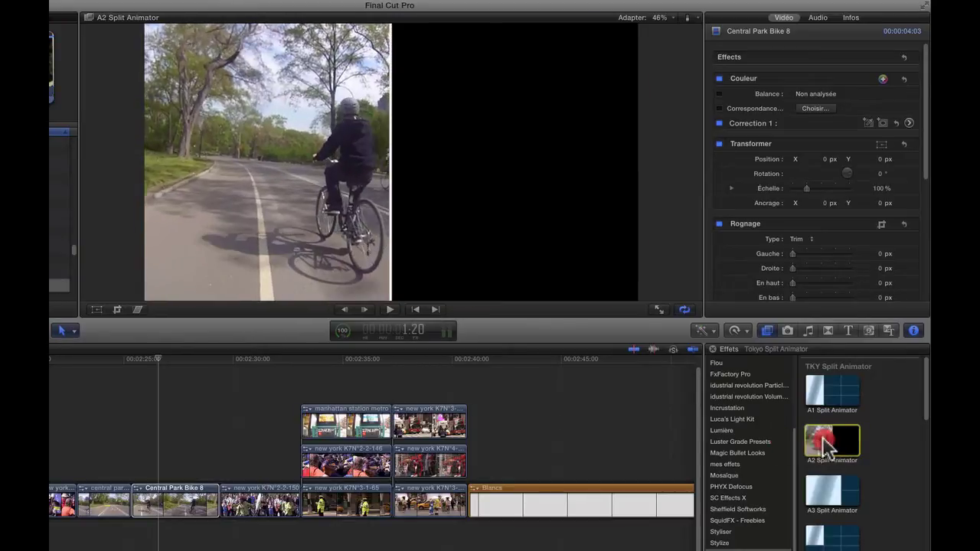
pyautogui.moveTo(825, 448); pyautogui.dragTo(168, 506)
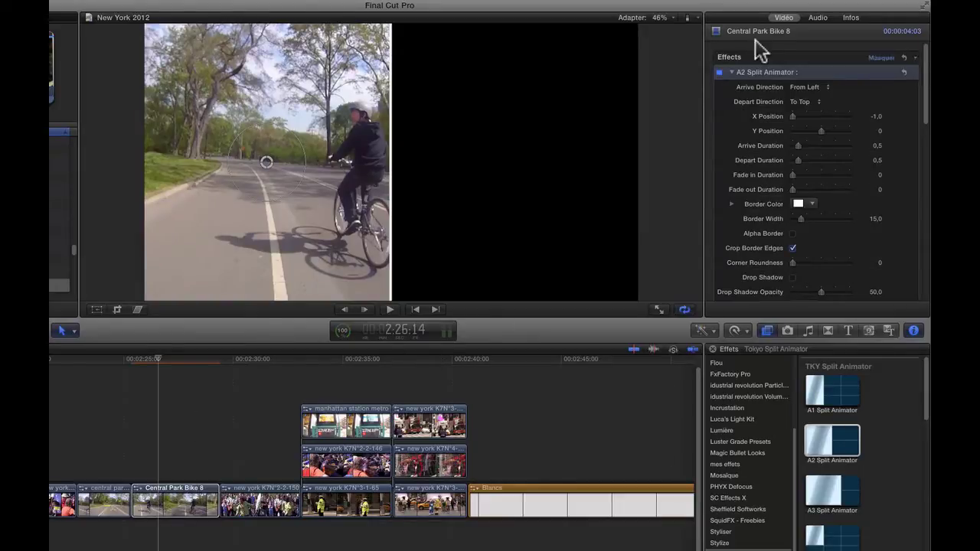
pyautogui.click(134, 361)
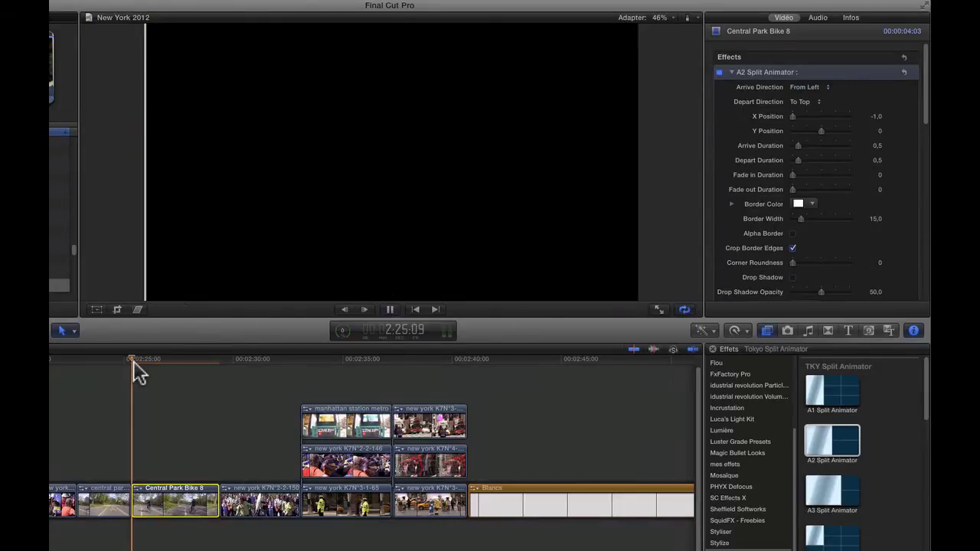
pyautogui.press('space')
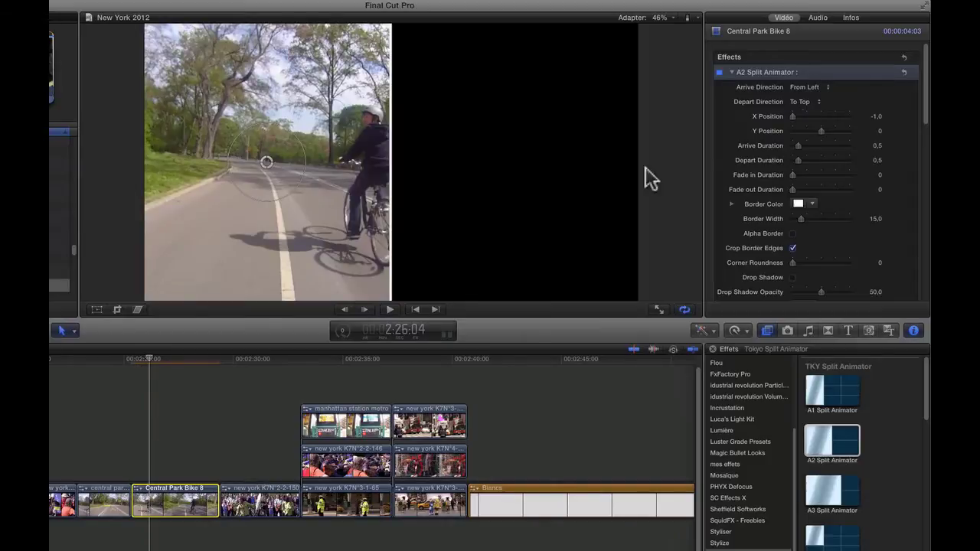
# Set the split effect's Arrive Direction to From Bottom and play the clip from its start.
pyautogui.click(825, 86)
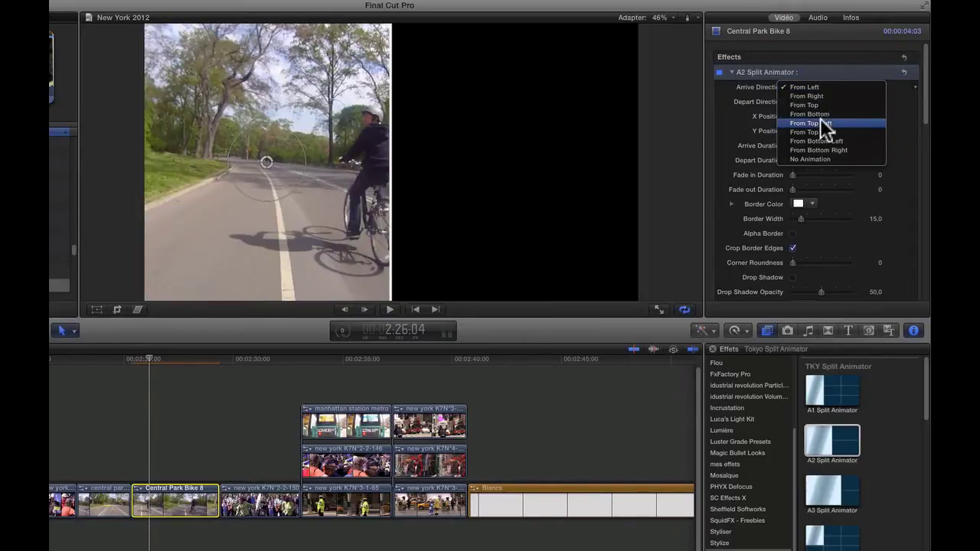
pyautogui.click(821, 114)
pyautogui.click(128, 366)
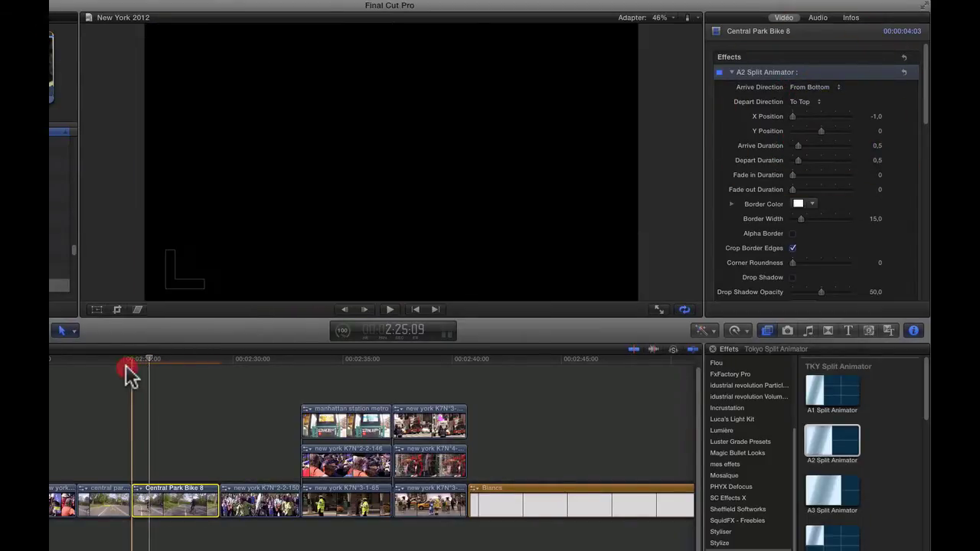
pyautogui.press('space')
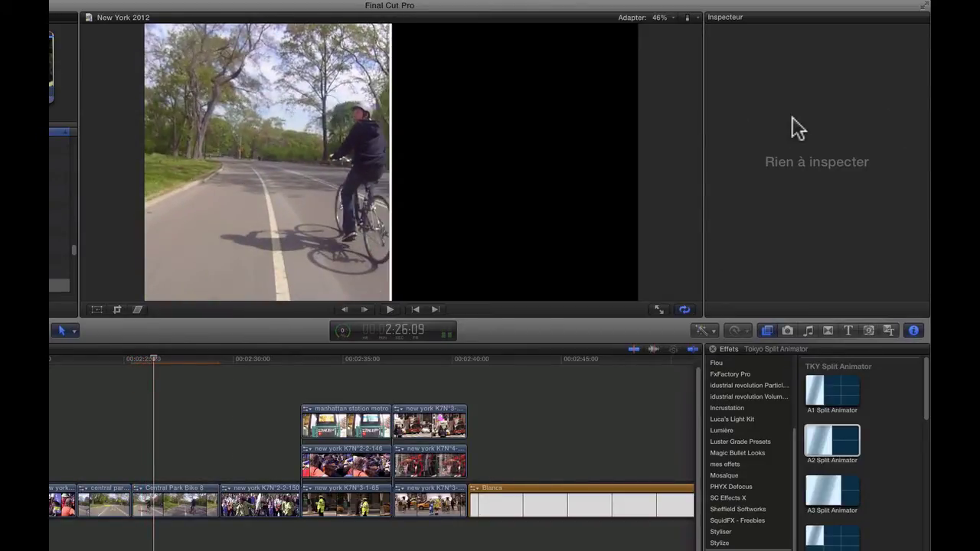
pyautogui.click(249, 250)
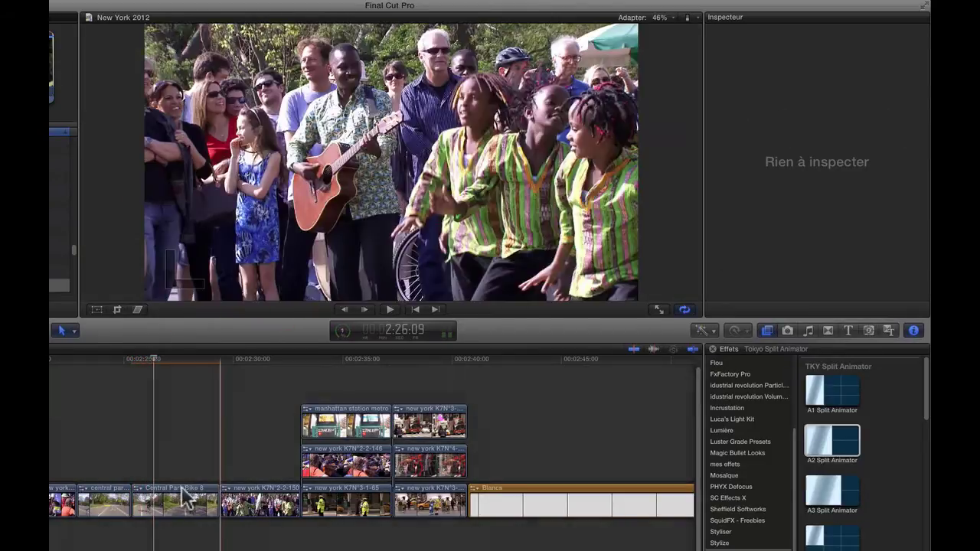
# Set the split effect's X Position to 1,0 on the Central Park Bike 8 clip.
pyautogui.click(176, 498)
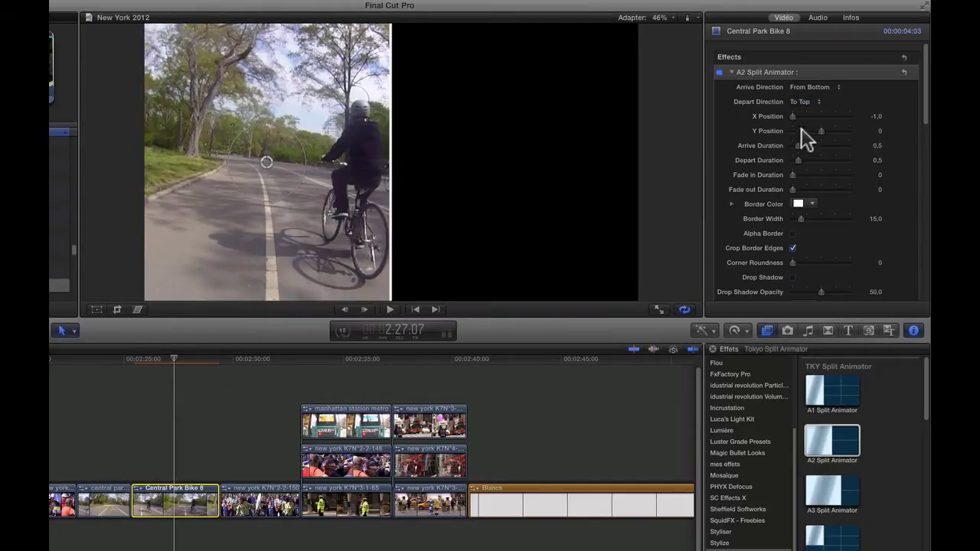
pyautogui.moveTo(794, 118); pyautogui.dragTo(855, 119)
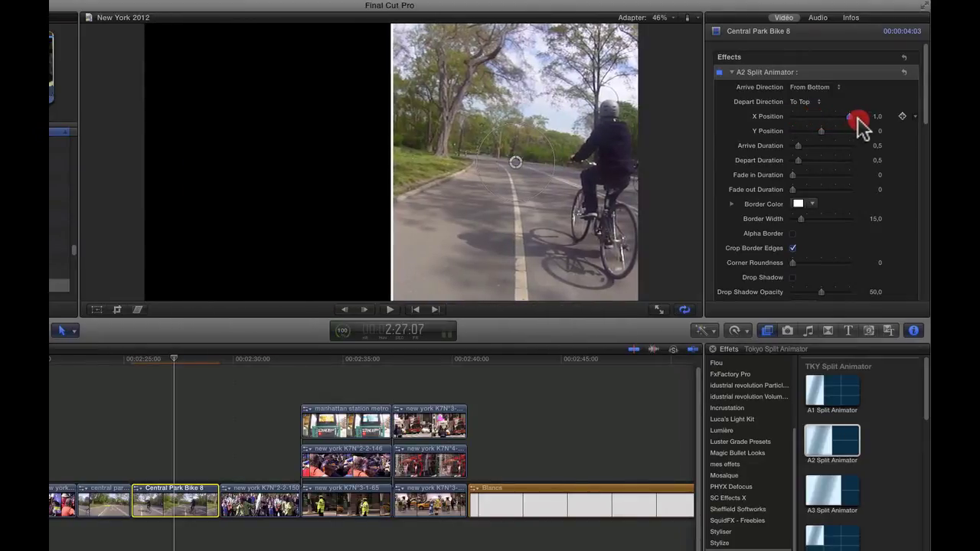
pyautogui.click(855, 118)
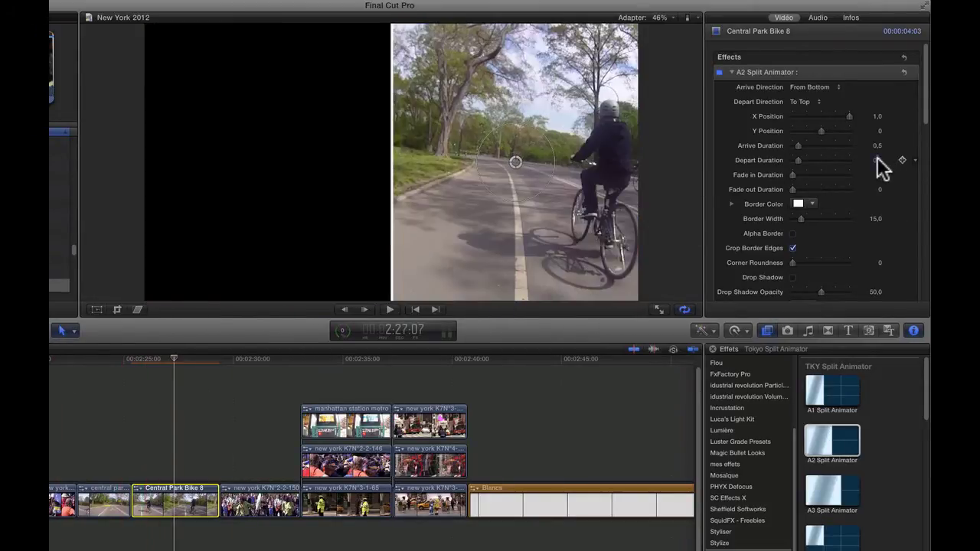
# Try an Arrive Duration of 0 with a Fade in Duration of about 0,74 and preview the clip's entrance.
pyautogui.moveTo(797, 144); pyautogui.dragTo(807, 180)
pyautogui.click(799, 175)
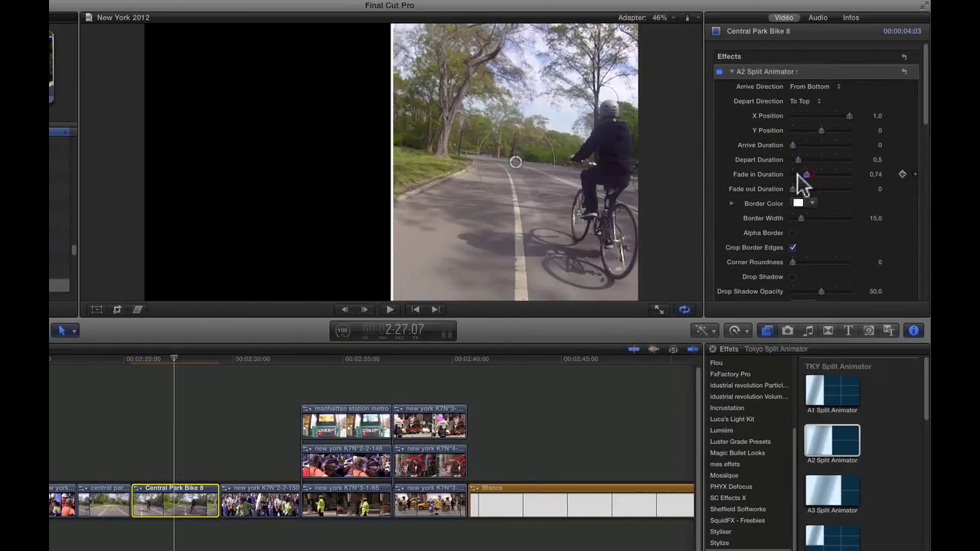
pyautogui.click(125, 383)
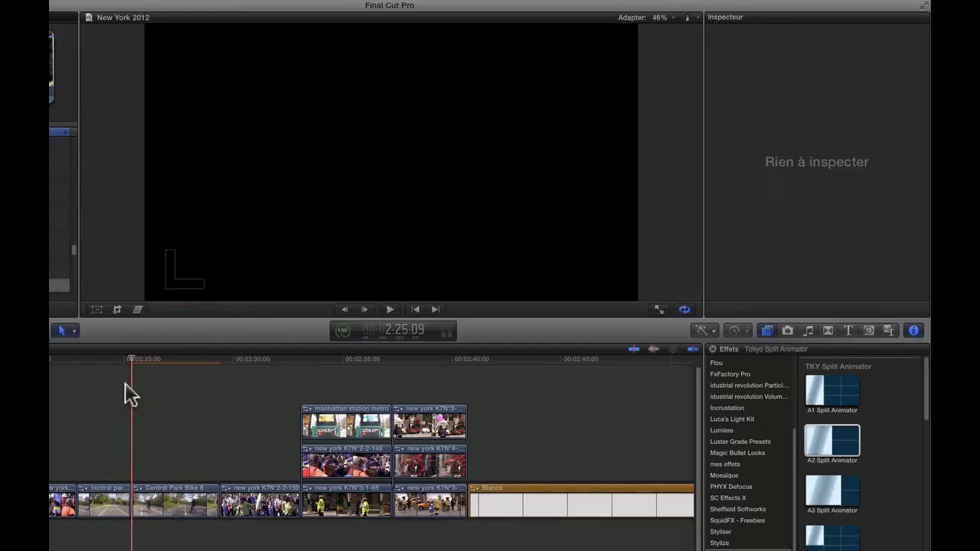
pyautogui.press('space')
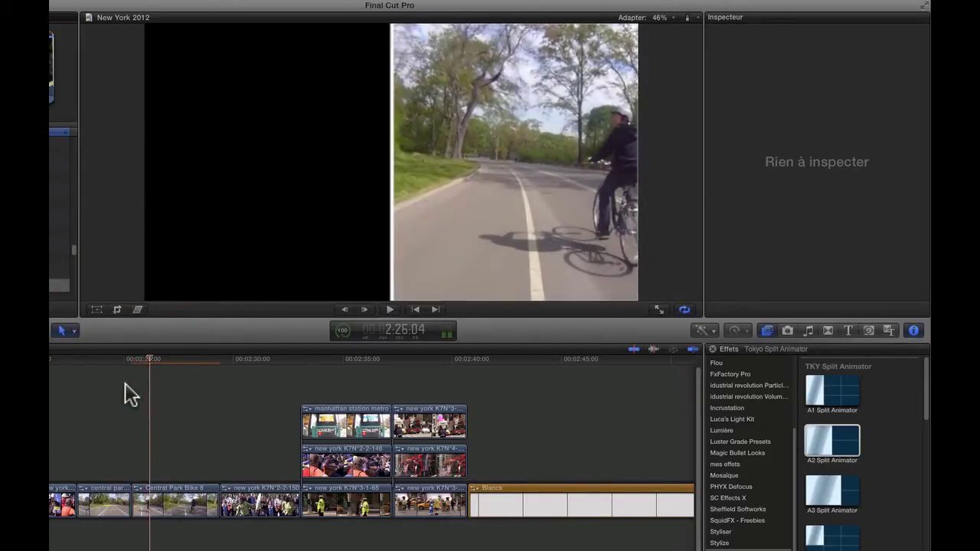
pyautogui.press('space')
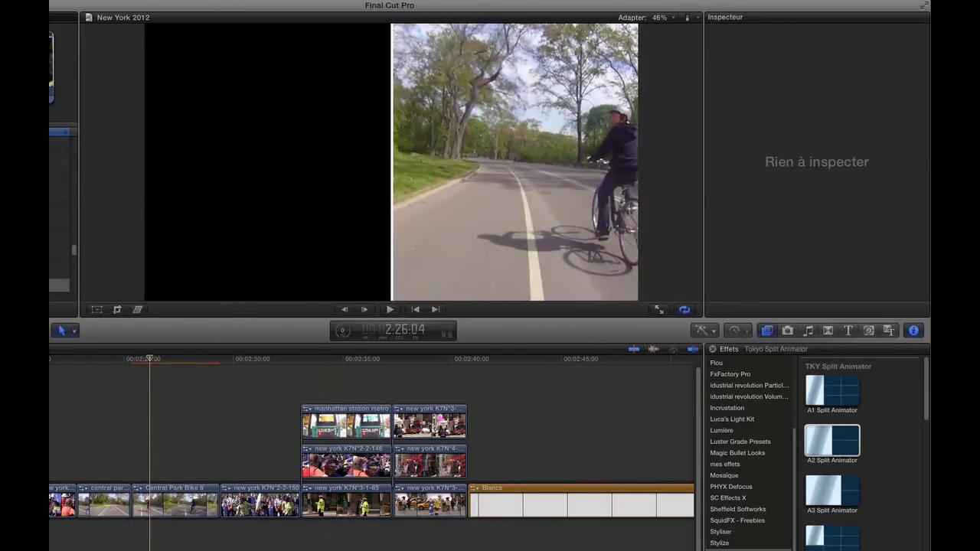
# Set the Central Park Bike 8 split's Arrive Duration to 0,5 and its Fade in Duration to 0.
pyautogui.click(164, 511)
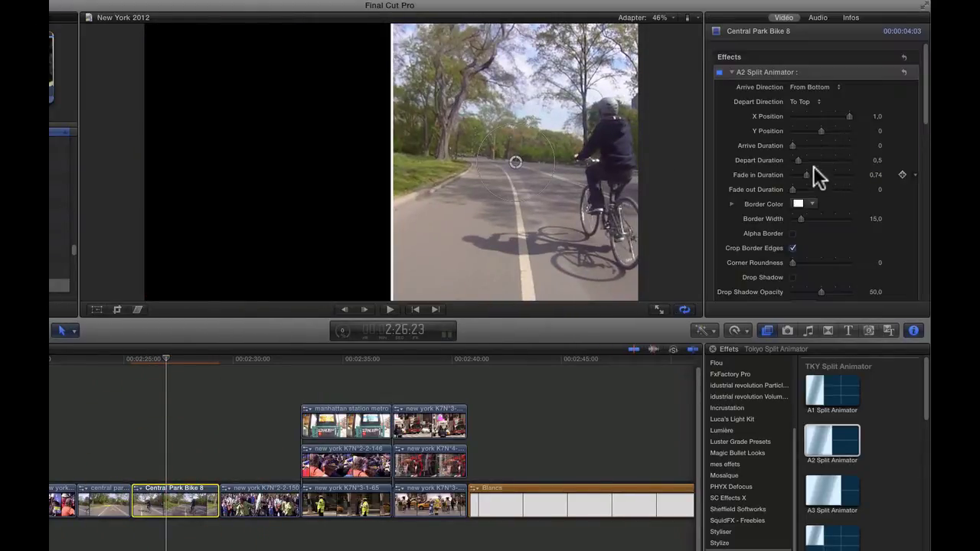
pyautogui.moveTo(794, 147); pyautogui.dragTo(797, 148)
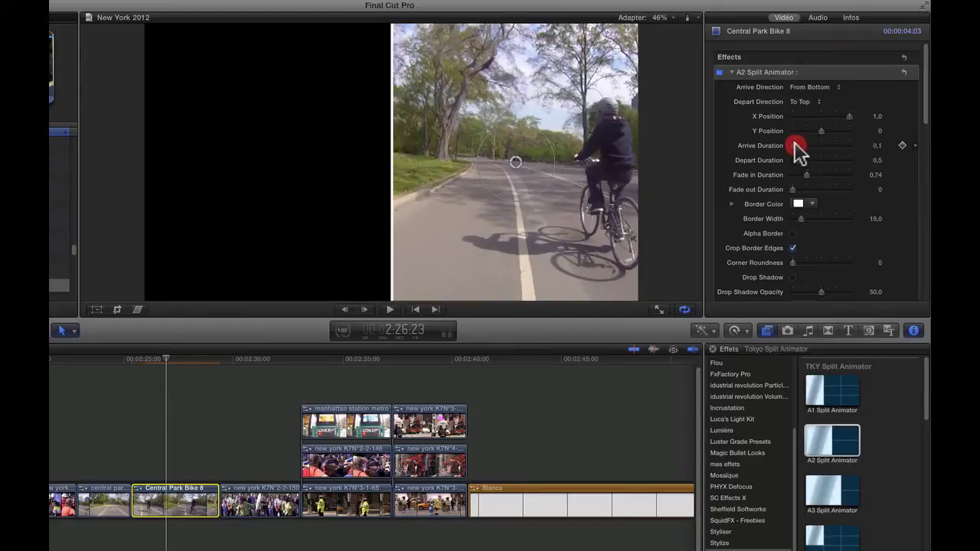
pyautogui.click(876, 146)
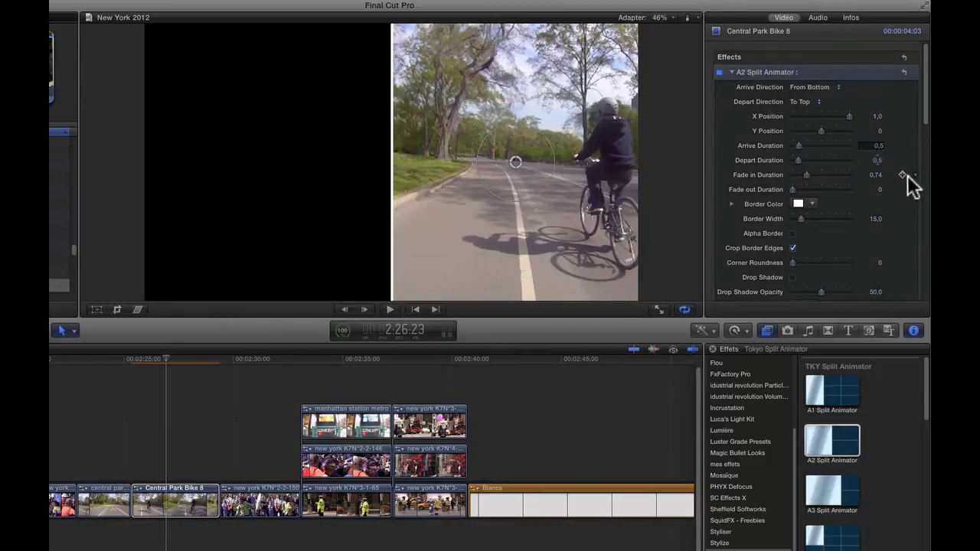
pyautogui.moveTo(807, 174); pyautogui.dragTo(750, 177)
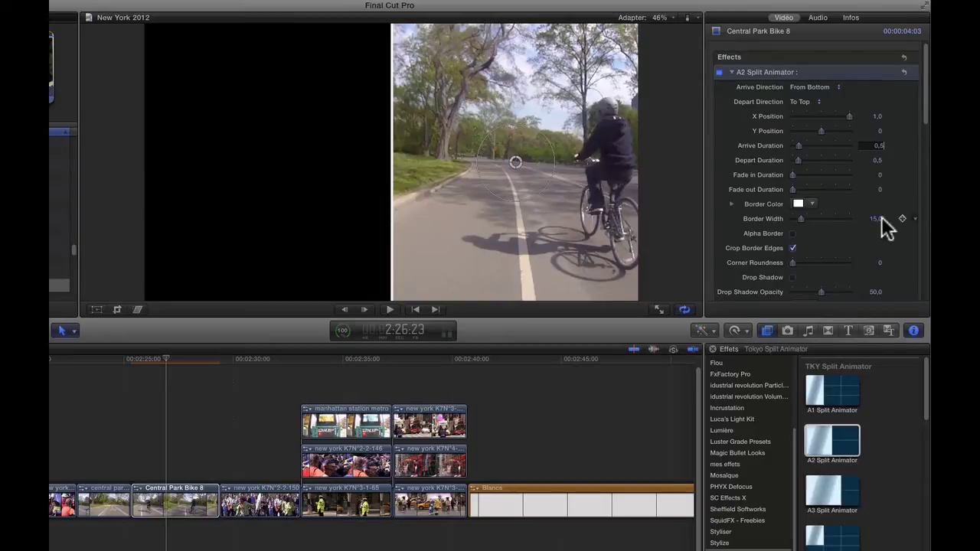
# Change the split's Border Color to yellow and set Border Width to about 20.
pyautogui.moveTo(813, 203); pyautogui.dragTo(840, 242)
pyautogui.moveTo(812, 204)
pyautogui.mouseDown()
pyautogui.moveTo(864, 223)
pyautogui.moveTo(825, 350)
pyautogui.moveTo(817, 237)
pyautogui.moveTo(801, 208)
pyautogui.mouseUp()
pyautogui.click(797, 205)
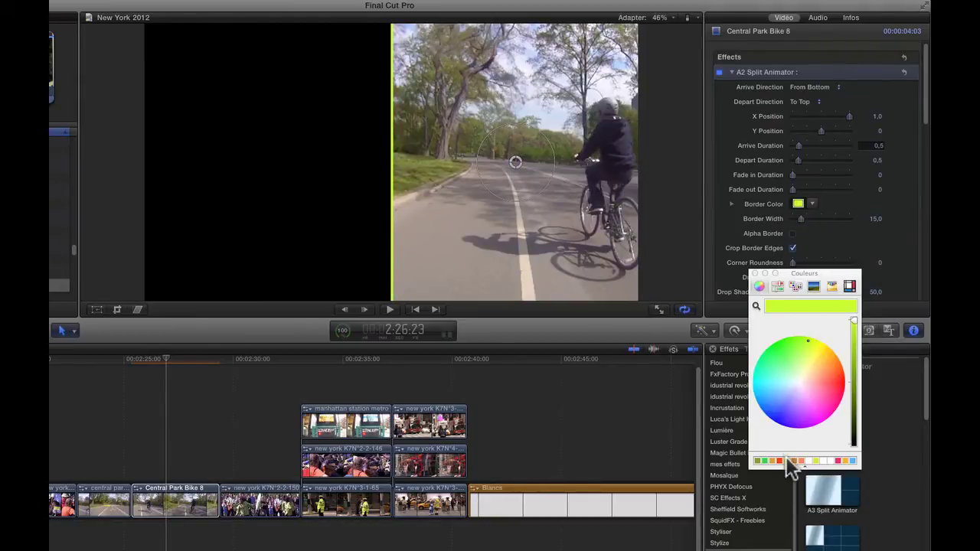
pyautogui.click(788, 461)
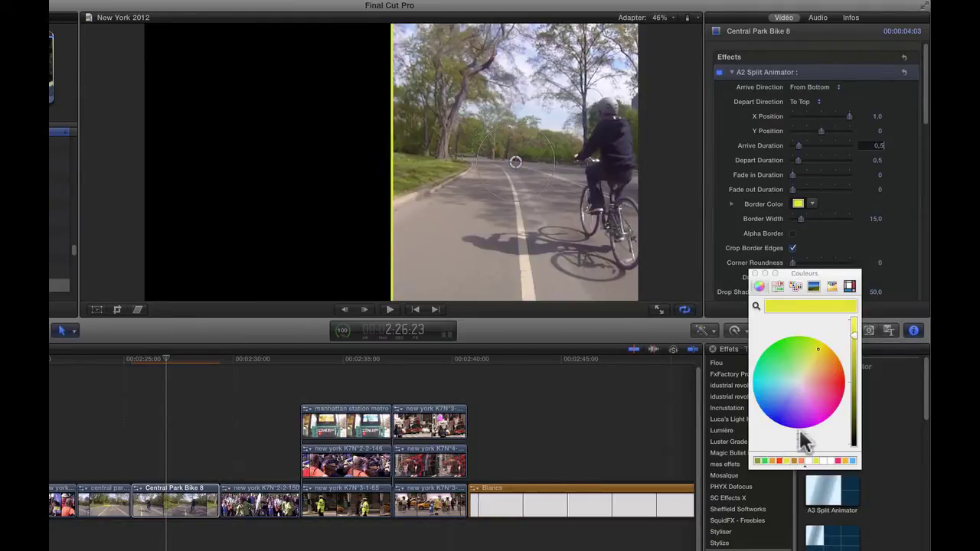
pyautogui.click(755, 273)
pyautogui.moveTo(801, 217)
pyautogui.mouseDown()
pyautogui.moveTo(824, 221)
pyautogui.moveTo(809, 224)
pyautogui.mouseUp()
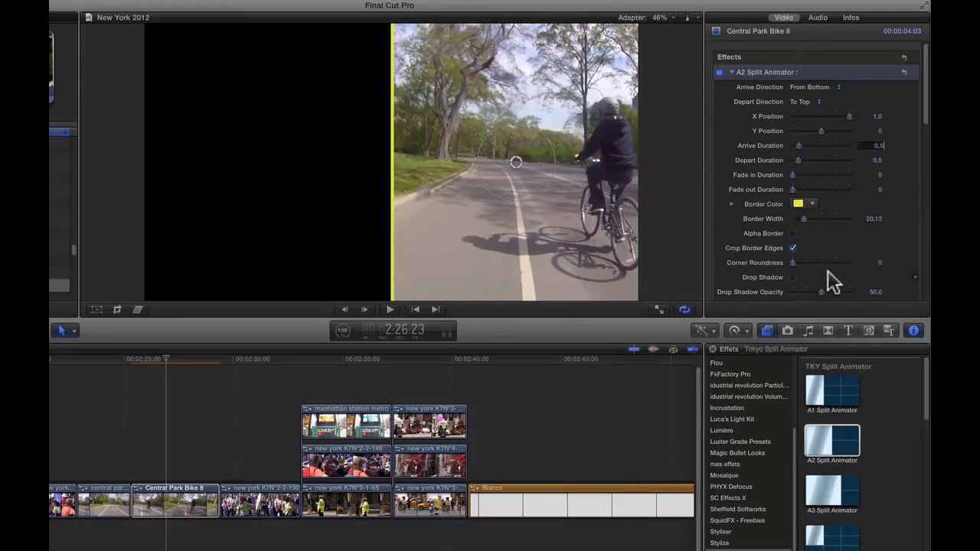
# Try the Alpha Border, Crop Border Edges and Corner Roundness options on the split's frame.
pyautogui.click(793, 234)
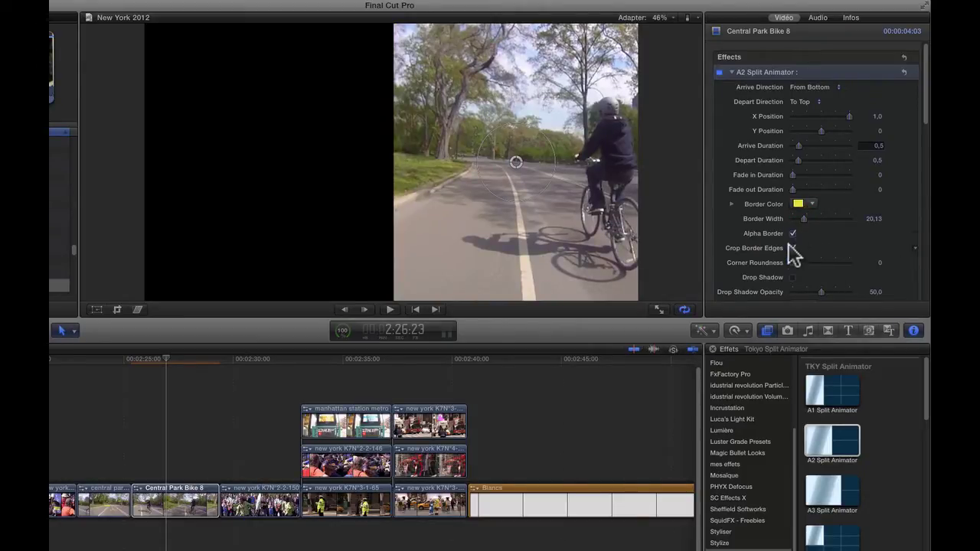
pyautogui.click(794, 248)
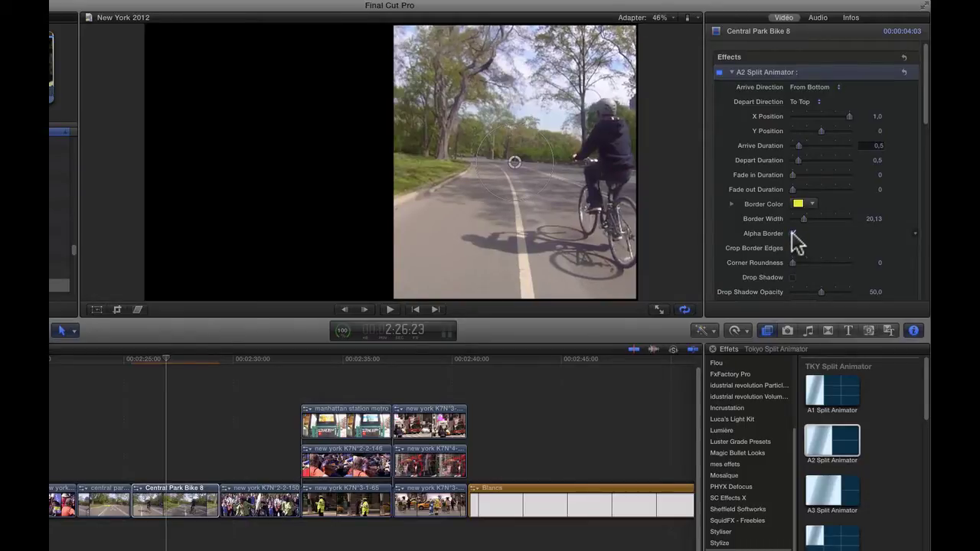
pyautogui.click(793, 233)
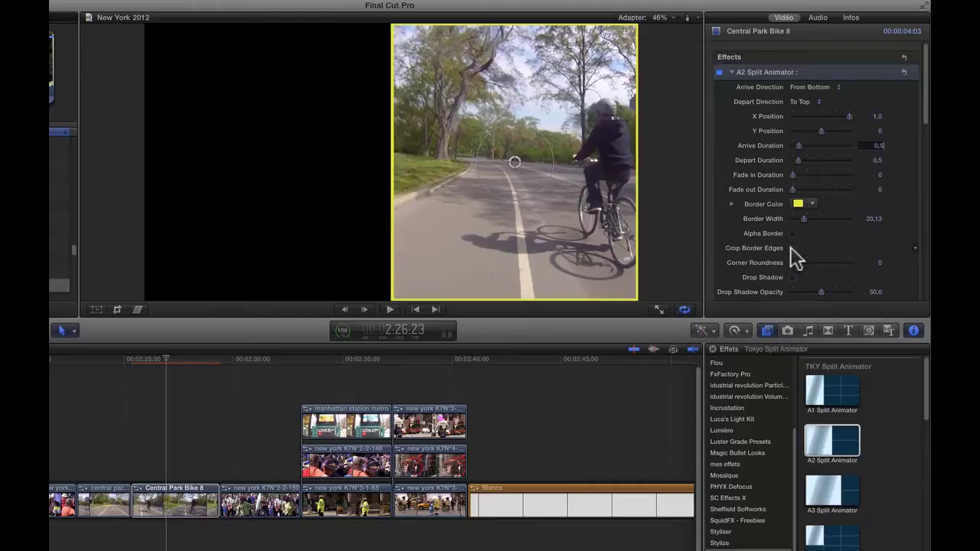
pyautogui.click(793, 249)
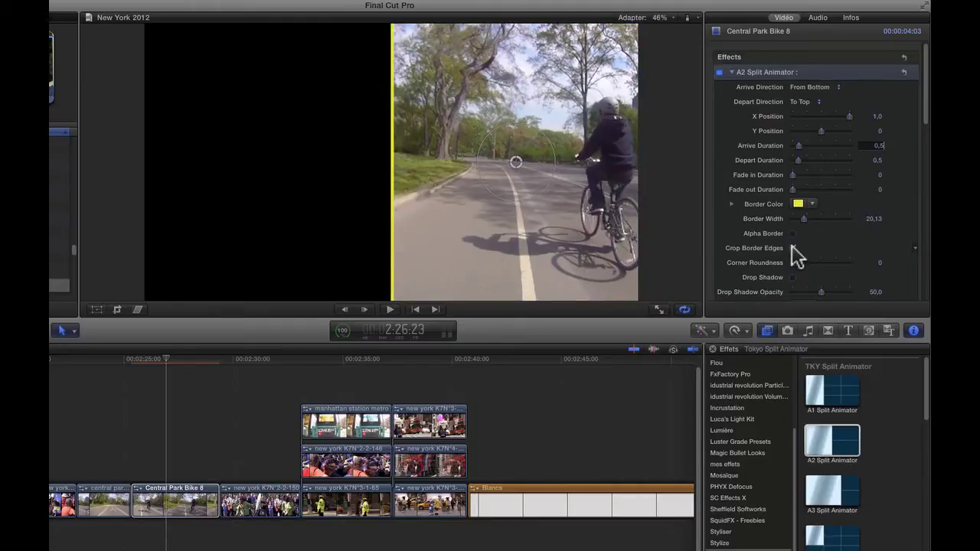
pyautogui.click(794, 248)
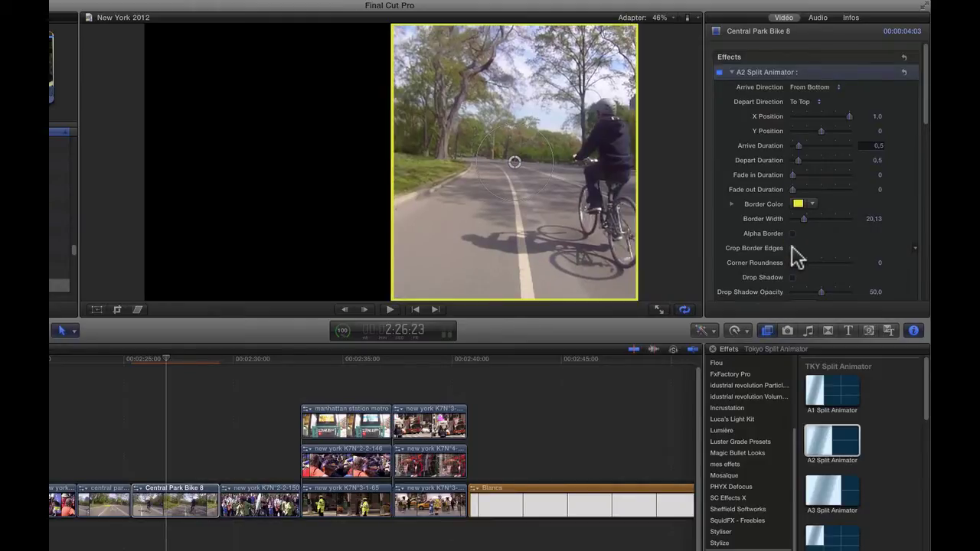
pyautogui.moveTo(794, 261); pyautogui.dragTo(711, 274)
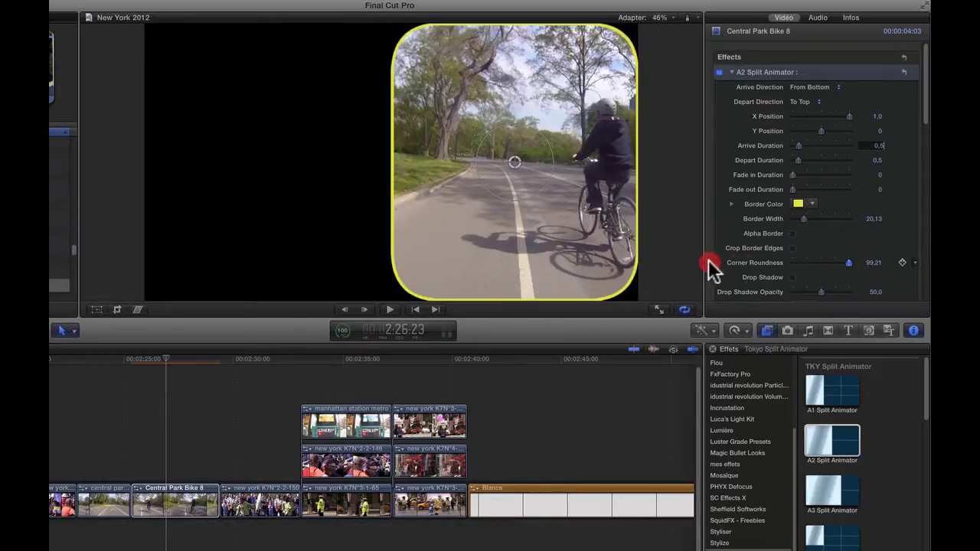
pyautogui.click(793, 248)
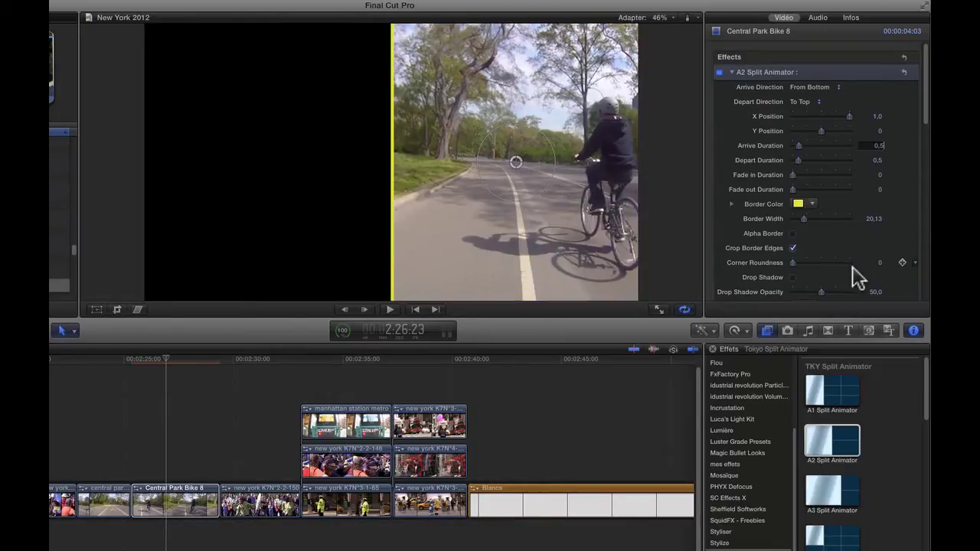
# Raise the brightness of the yellow Border Color to its maximum.
pyautogui.click(798, 204)
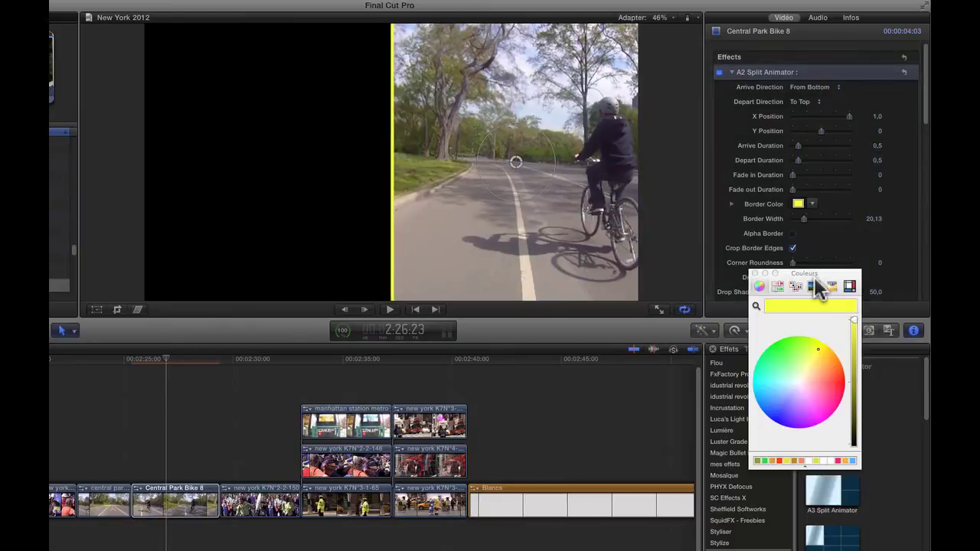
pyautogui.click(753, 277)
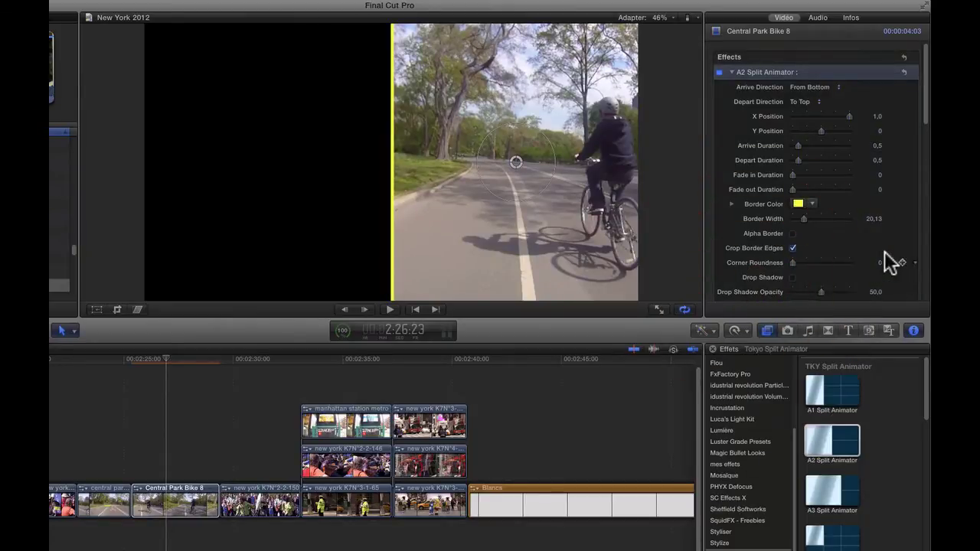
# Reframe the cyclist inside the split with OSC Position about X -0,35, Y 0,01 and OSC Scale about 316.
pyautogui.scroll(-5, 861, 263)
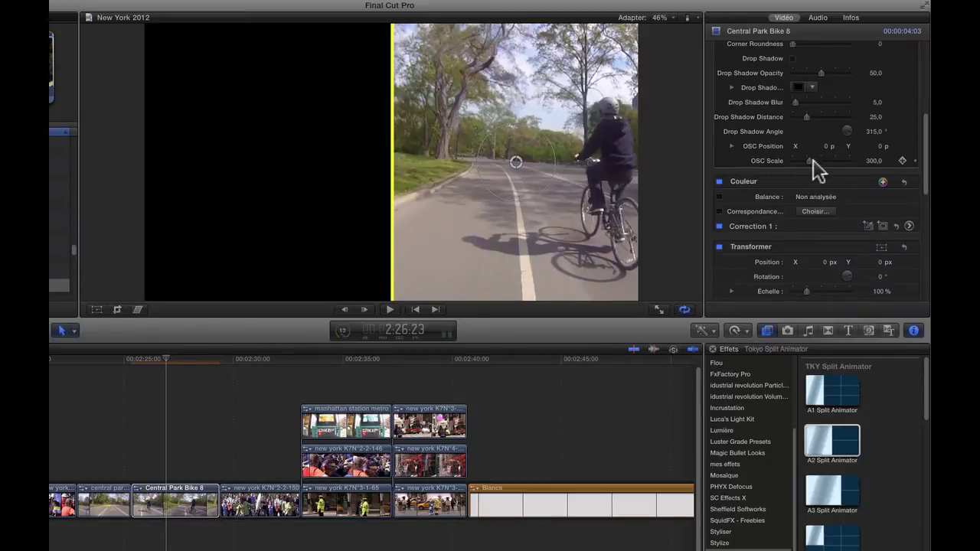
pyautogui.moveTo(829, 147)
pyautogui.mouseDown()
pyautogui.moveTo(811, 148)
pyautogui.moveTo(829, 149)
pyautogui.mouseUp()
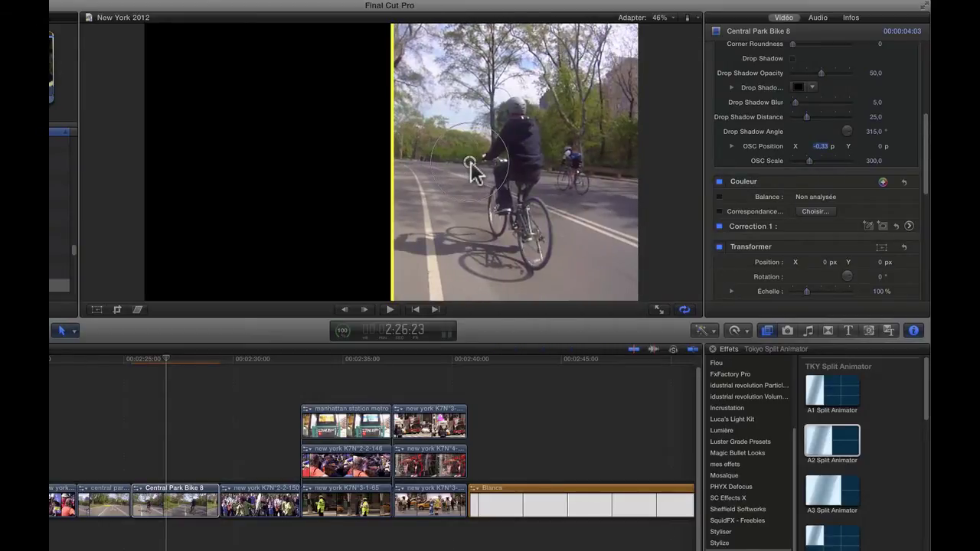
pyautogui.moveTo(471, 170); pyautogui.dragTo(549, 184)
pyautogui.moveTo(490, 170); pyautogui.dragTo(444, 157)
pyautogui.moveTo(512, 170); pyautogui.dragTo(466, 163)
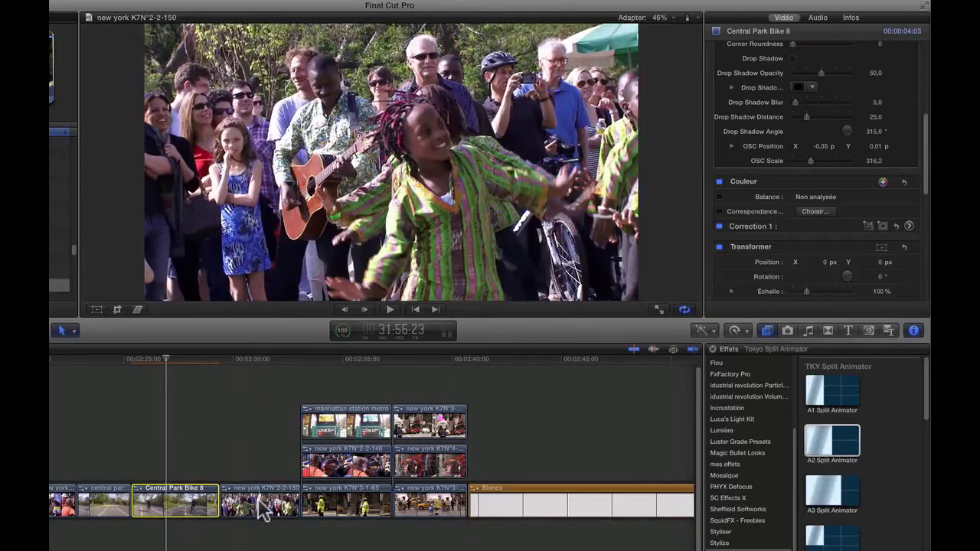
# Move the new york K7N°2-2-150 clip onto the track above Central Park Bike 8, aligned with its start.
pyautogui.moveTo(260, 510); pyautogui.dragTo(218, 458)
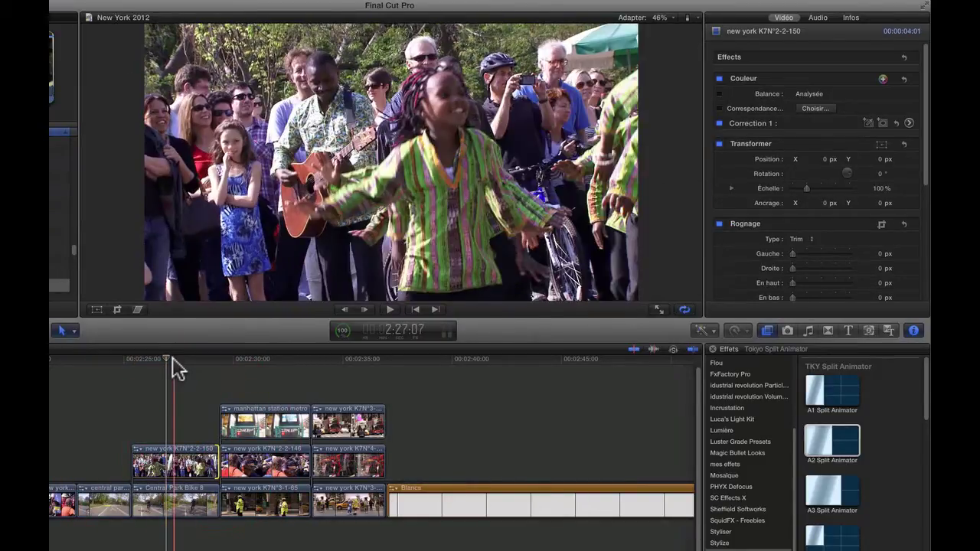
# Apply A2 Split Animator to the new york K7N°2-2-150 clip and reframe the dancer inside its split.
pyautogui.click(178, 464)
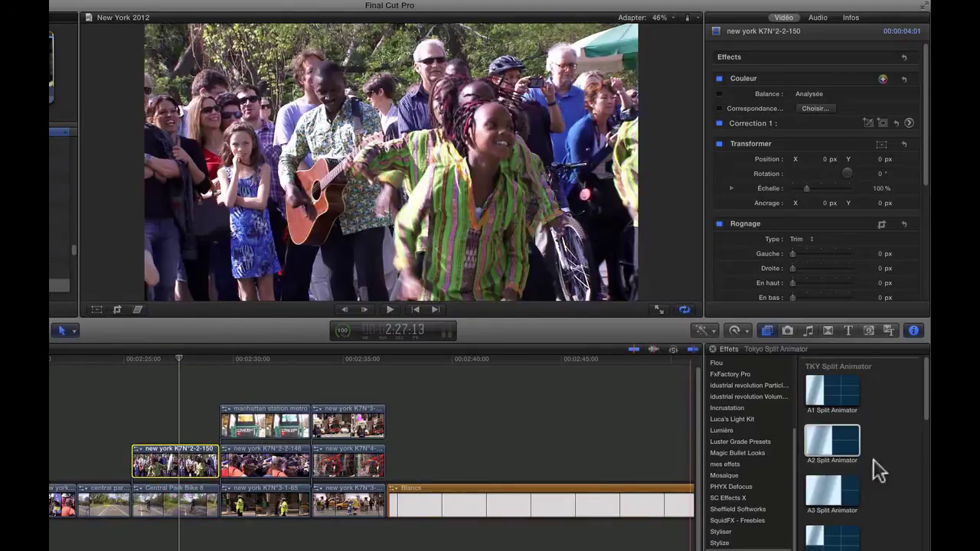
pyautogui.moveTo(853, 445); pyautogui.dragTo(177, 463)
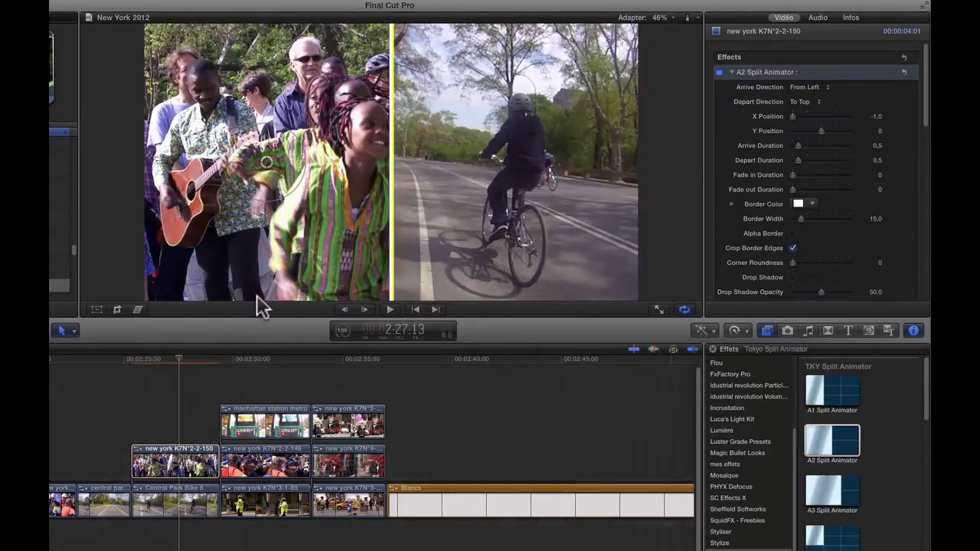
pyautogui.click(230, 158)
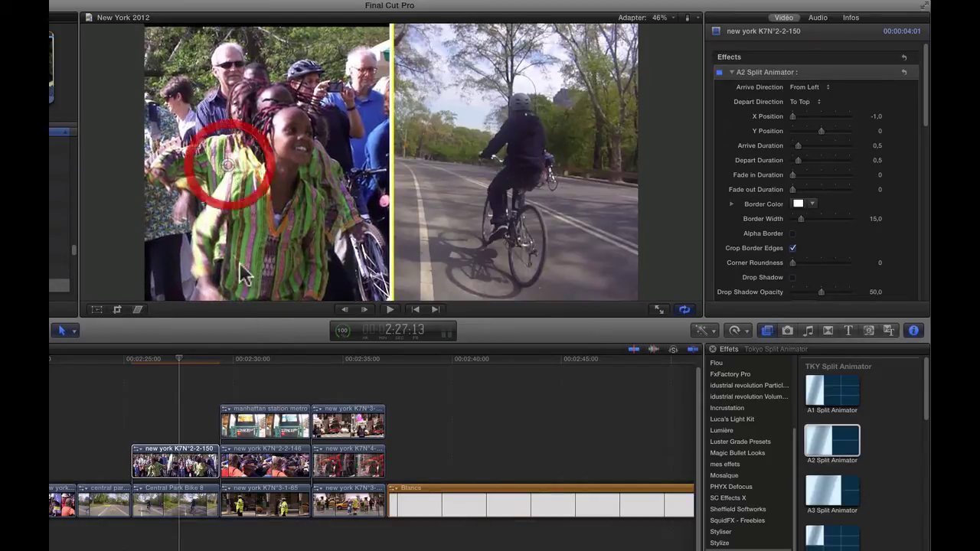
pyautogui.click(132, 360)
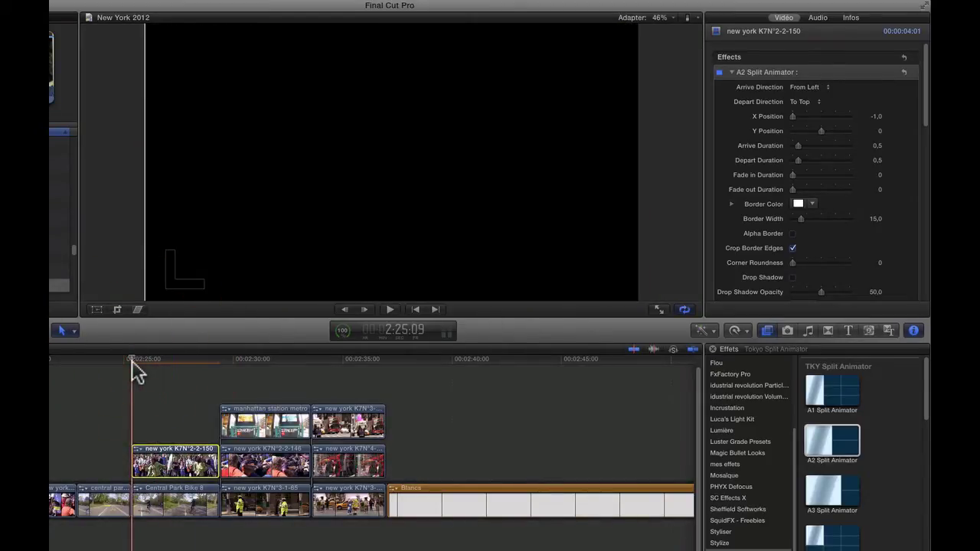
pyautogui.press('space')
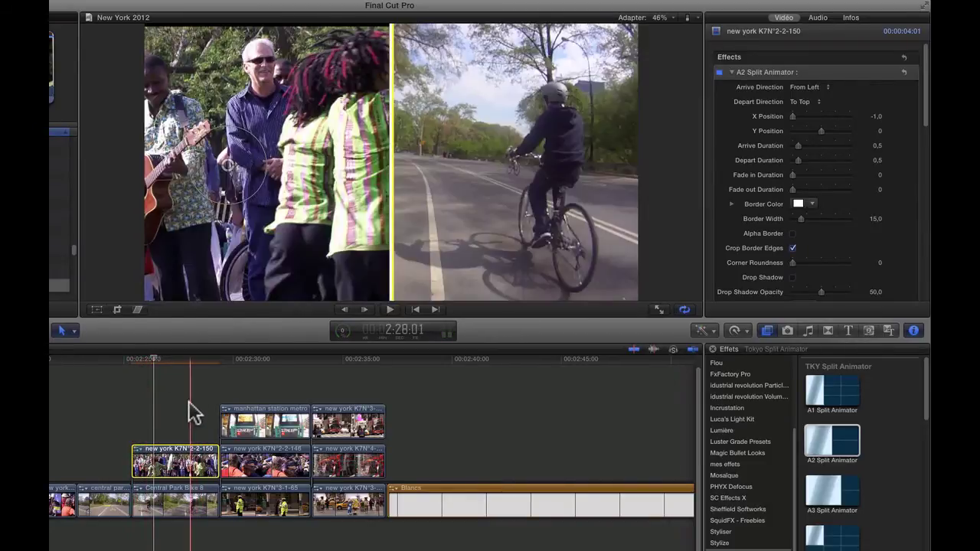
# Set the Border Color of the new york K7N°2-2-150 split to the saved yellow, matching the cyclist's border.
pyautogui.click(168, 454)
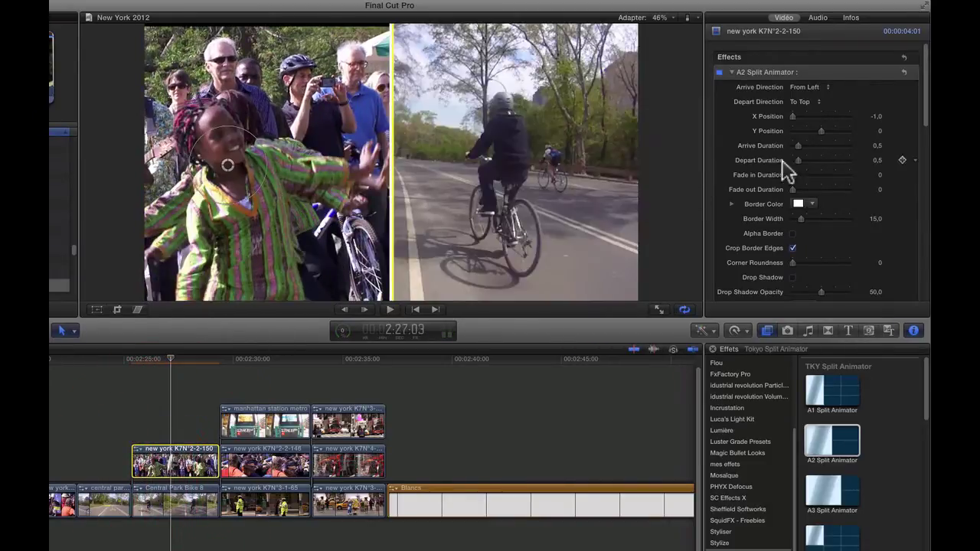
pyautogui.click(810, 204)
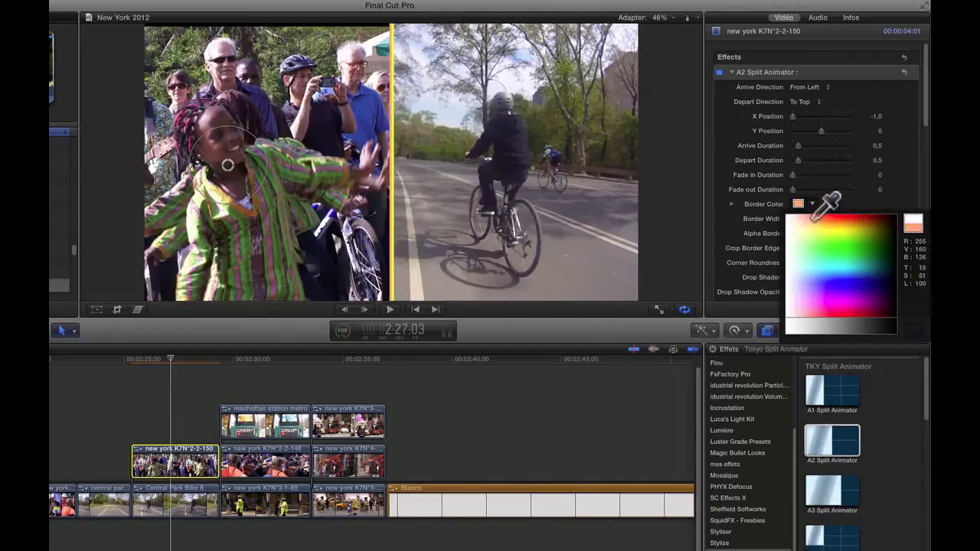
pyautogui.click(798, 204)
pyautogui.click(798, 204)
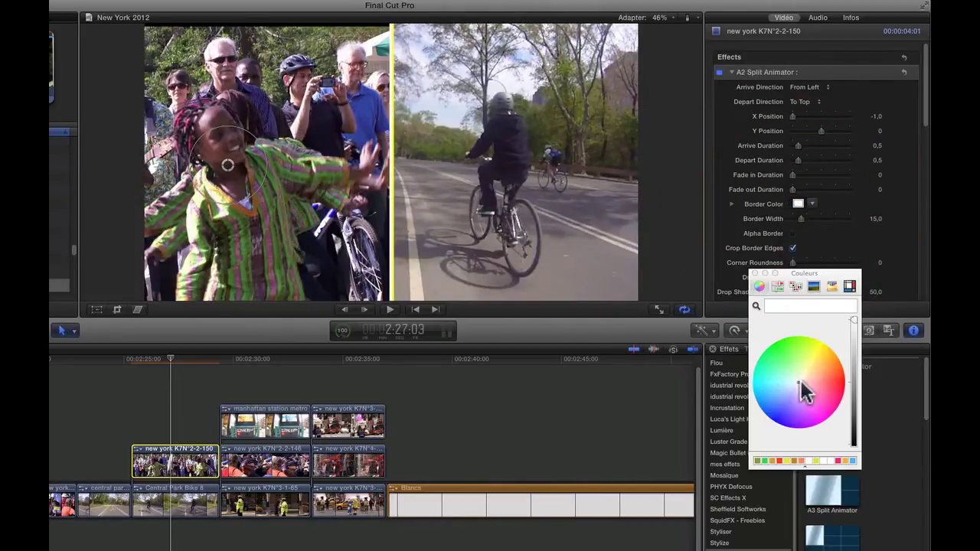
pyautogui.click(791, 460)
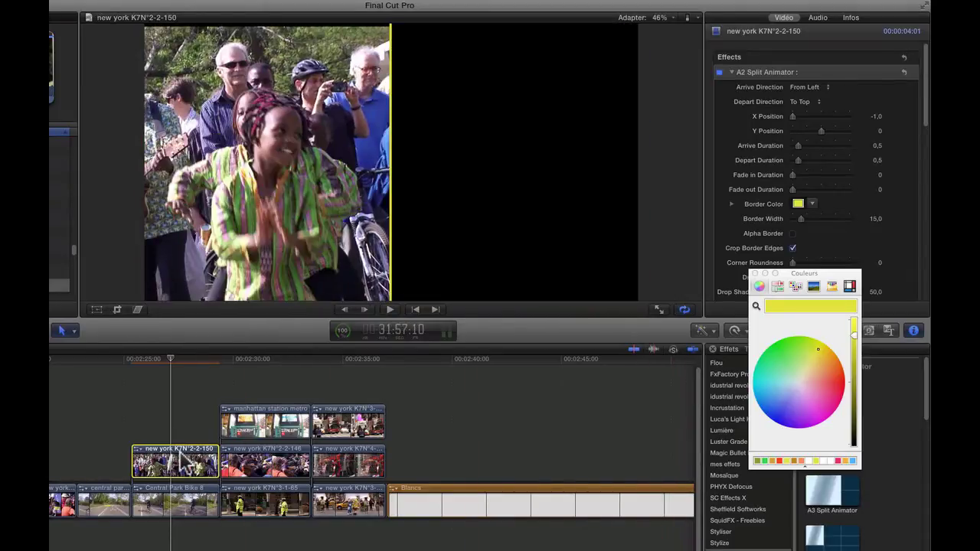
# Set the new york K7N°2-2-150 split's Arrive Direction to From Top and its Depart Direction to To Bottom.
pyautogui.click(184, 455)
pyautogui.click(182, 501)
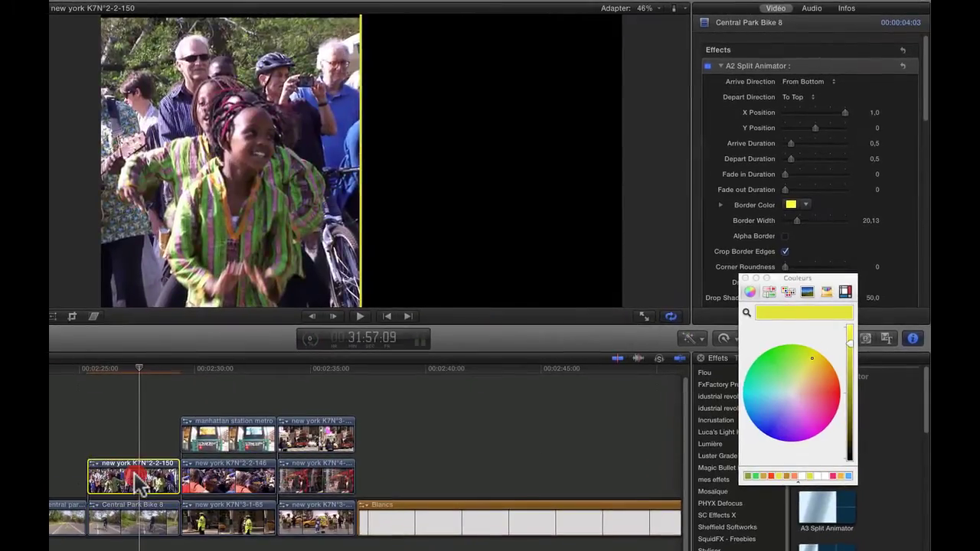
pyautogui.click(138, 482)
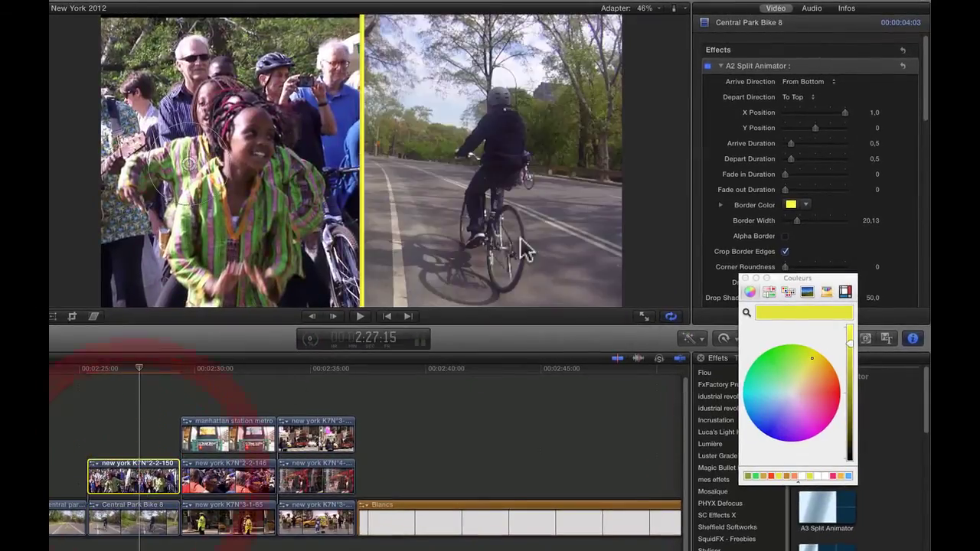
pyautogui.click(818, 82)
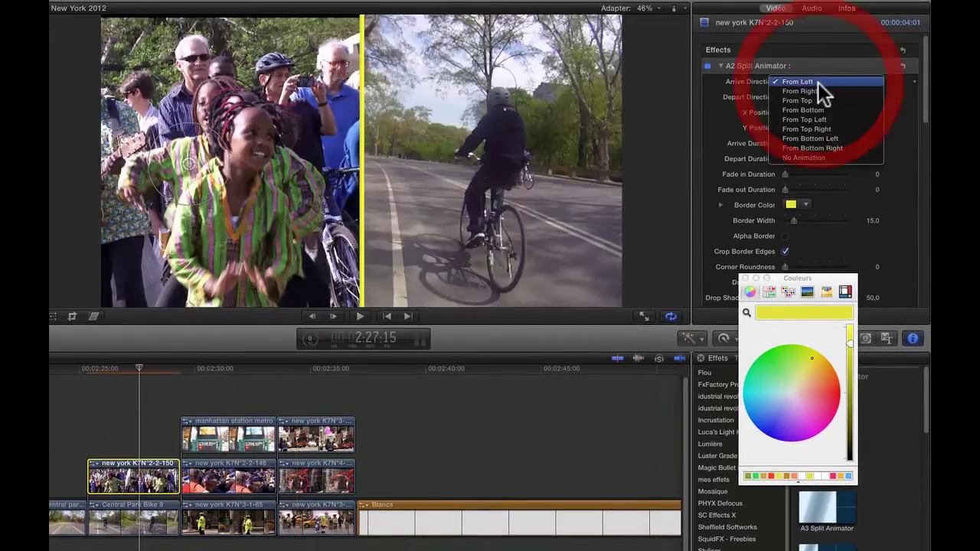
pyautogui.click(817, 101)
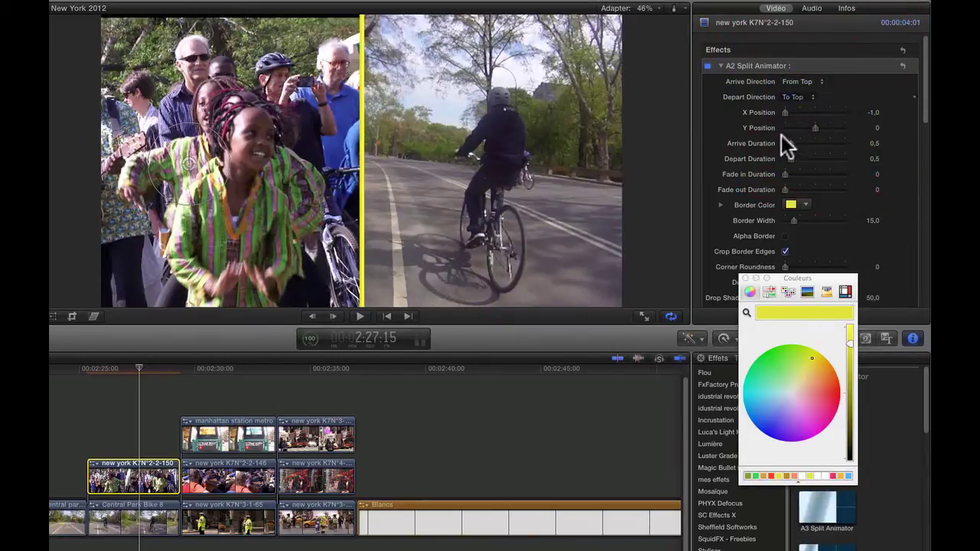
pyautogui.click(811, 97)
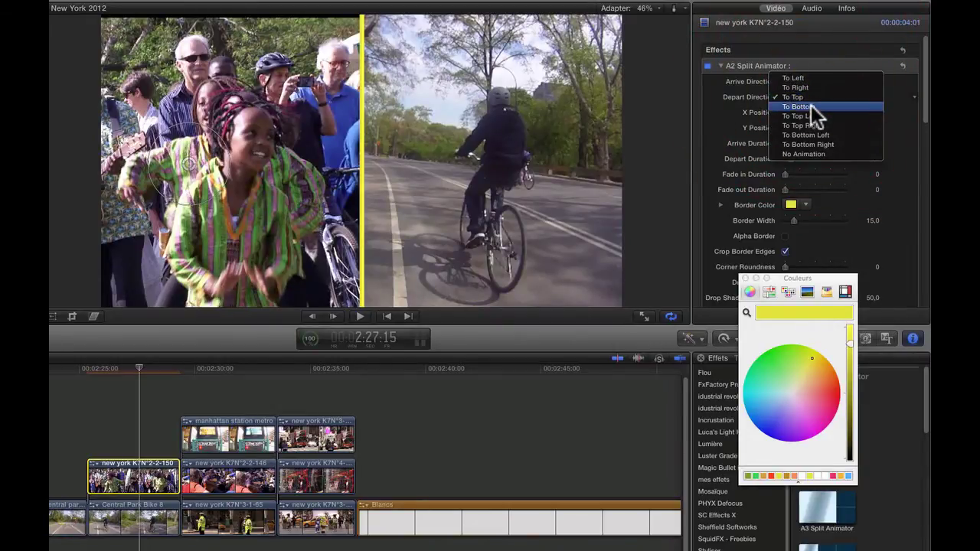
pyautogui.click(812, 108)
# Play back the animated split of the dancer and cyclist from its start at 2:25:09.
pyautogui.click(82, 387)
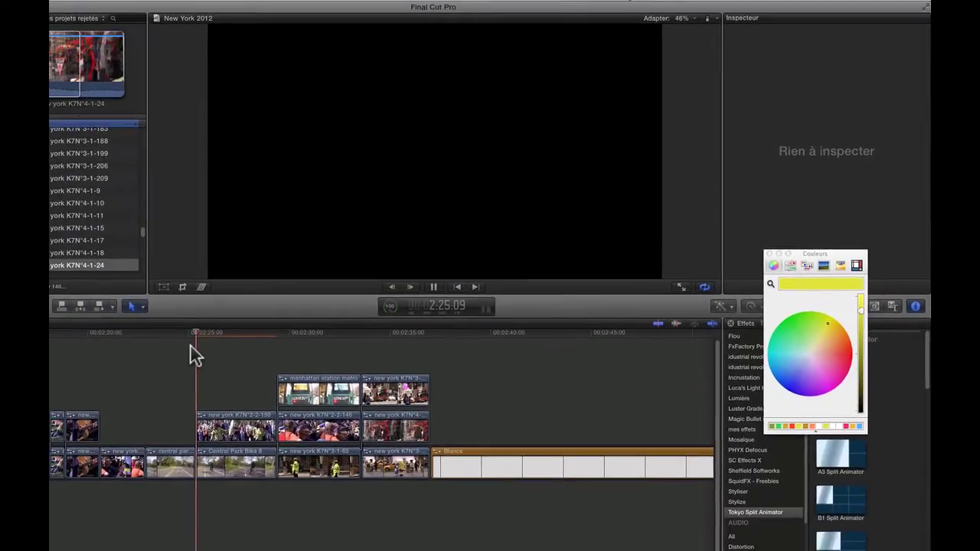
pyautogui.press('space')
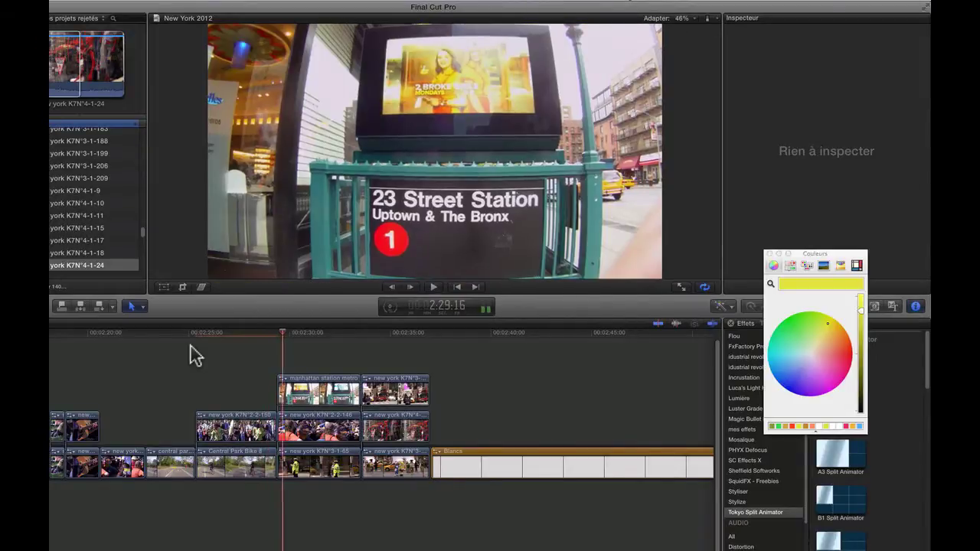
pyautogui.click(195, 337)
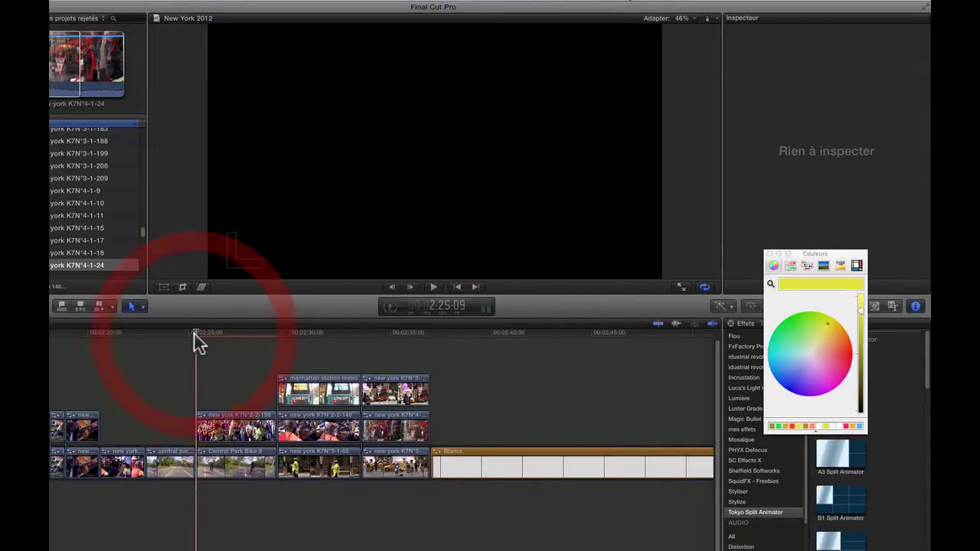
pyautogui.press('space')
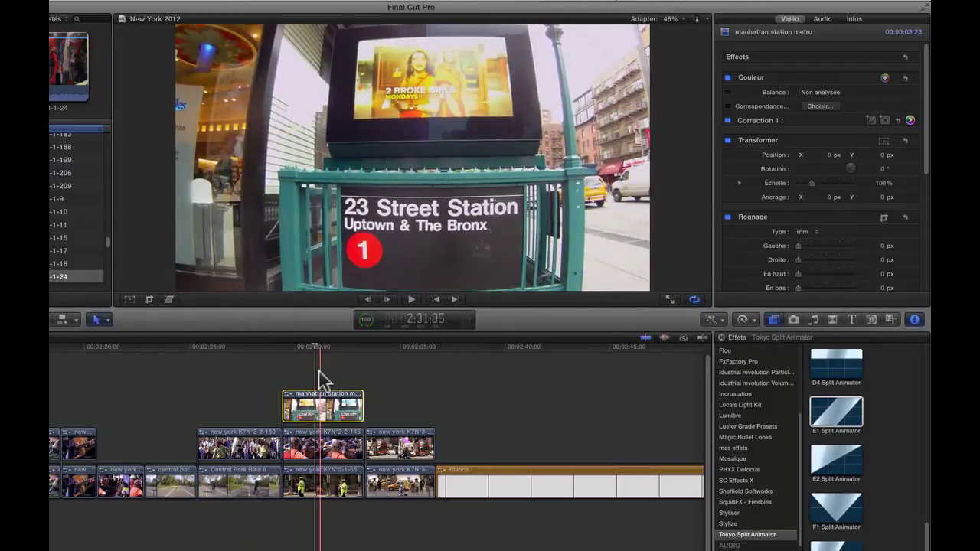
# Apply E1 Split Animator to the stacked clips manhattan station metro, new york K7N°2-2-146 and new york K7N°3-1-65.
pyautogui.click(835, 412)
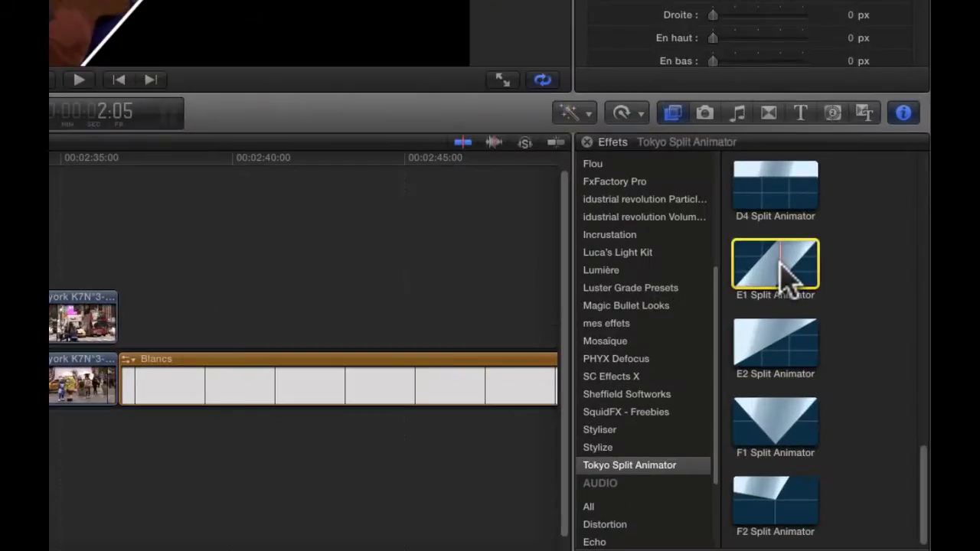
pyautogui.moveTo(776, 267); pyautogui.dragTo(0, 266)
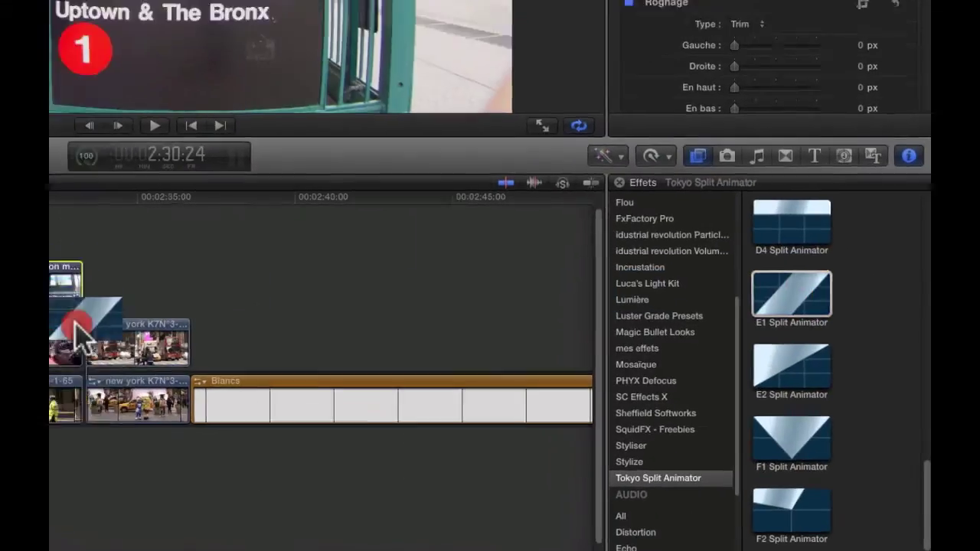
pyautogui.moveTo(347, 396); pyautogui.dragTo(349, 398)
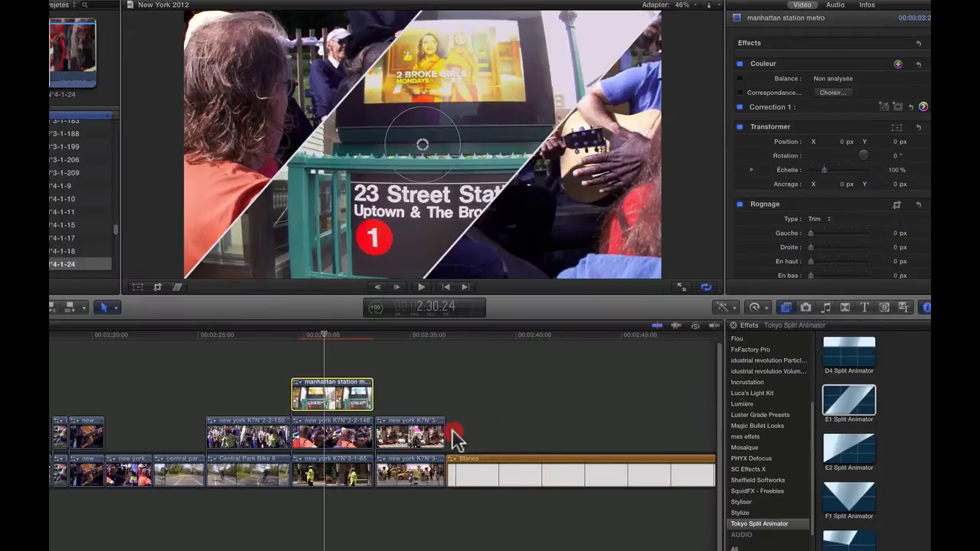
pyautogui.moveTo(848, 399); pyautogui.dragTo(434, 427)
pyautogui.moveTo(351, 429); pyautogui.dragTo(378, 449)
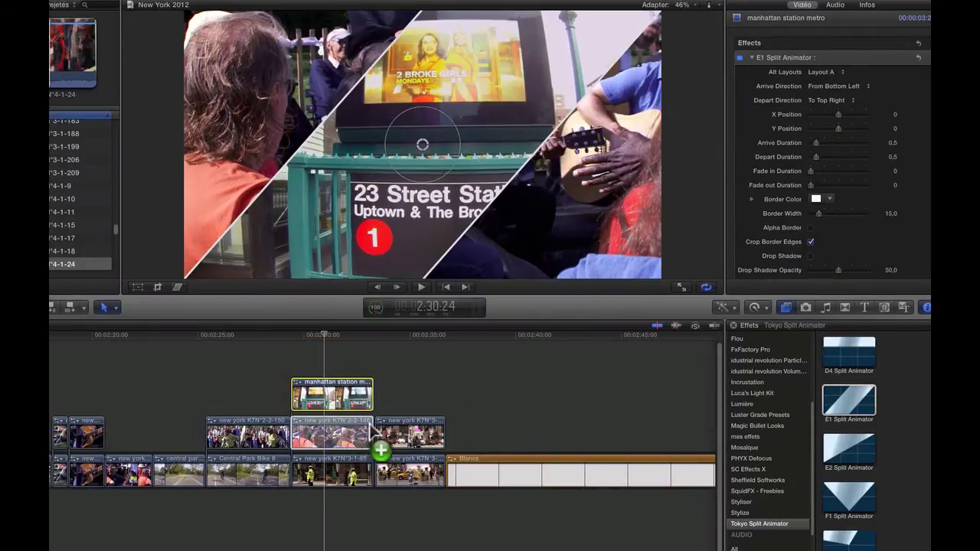
pyautogui.moveTo(848, 402); pyautogui.dragTo(337, 478)
# Disable the new york K7N°3-1-65 and manhattan station metro clips to isolate new york K7N°2-2-146.
pyautogui.click(337, 479)
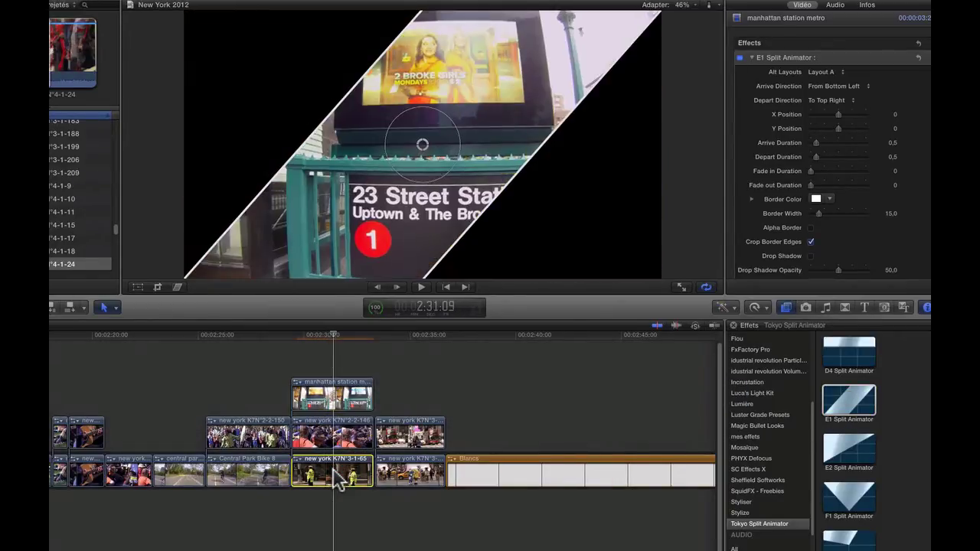
pyautogui.press('v')
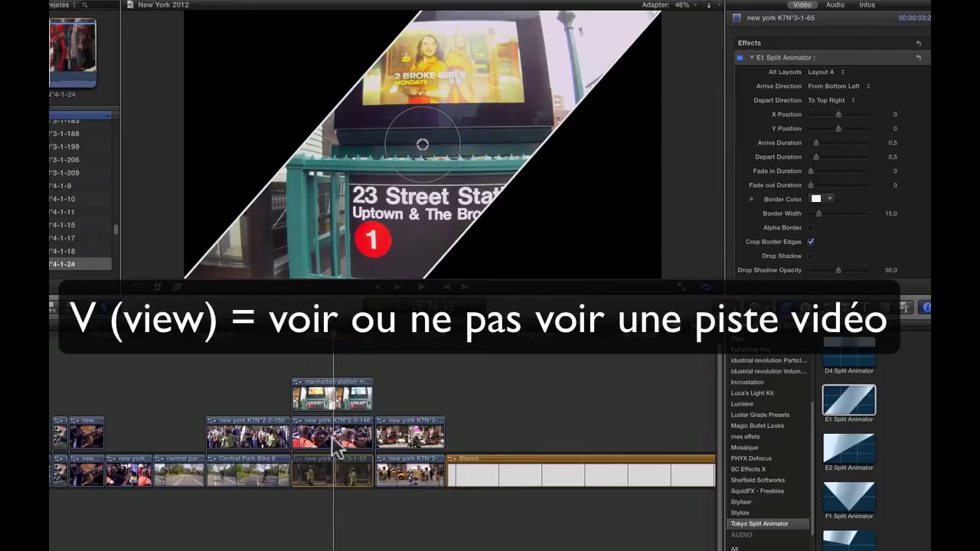
pyautogui.click(329, 406)
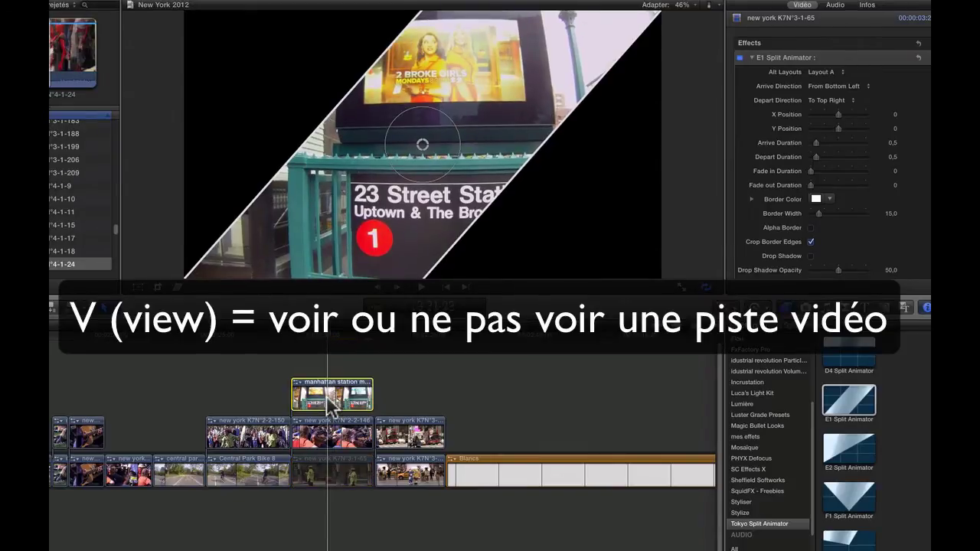
pyautogui.press('v')
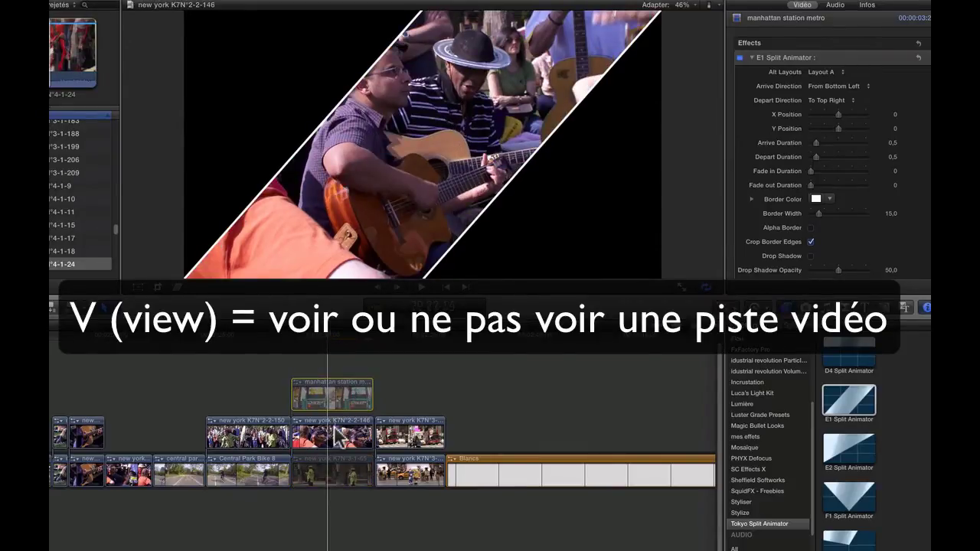
# Switch the new york K7N°2-2-146 split's Alt Layouts to Layout B and reframe the guitarists inside it.
pyautogui.click(335, 431)
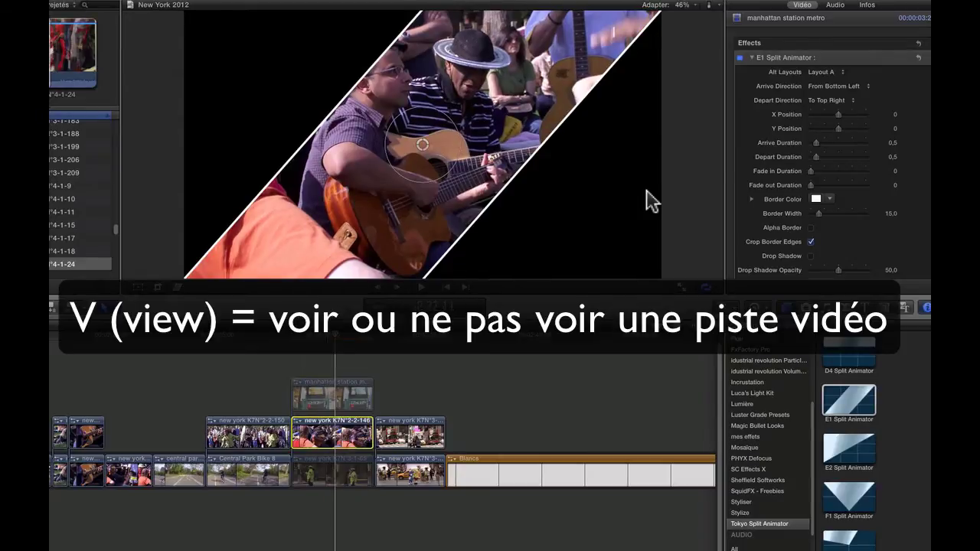
pyautogui.click(838, 73)
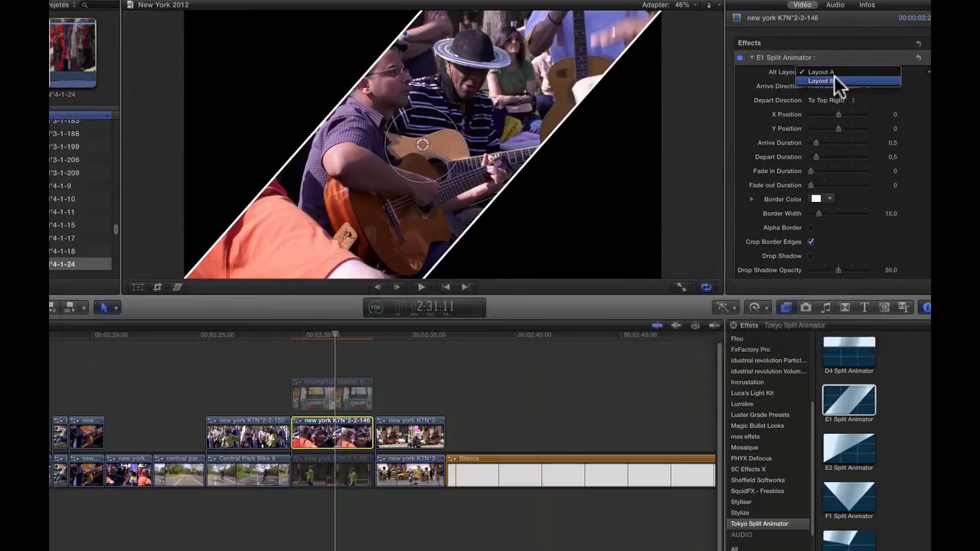
pyautogui.click(834, 76)
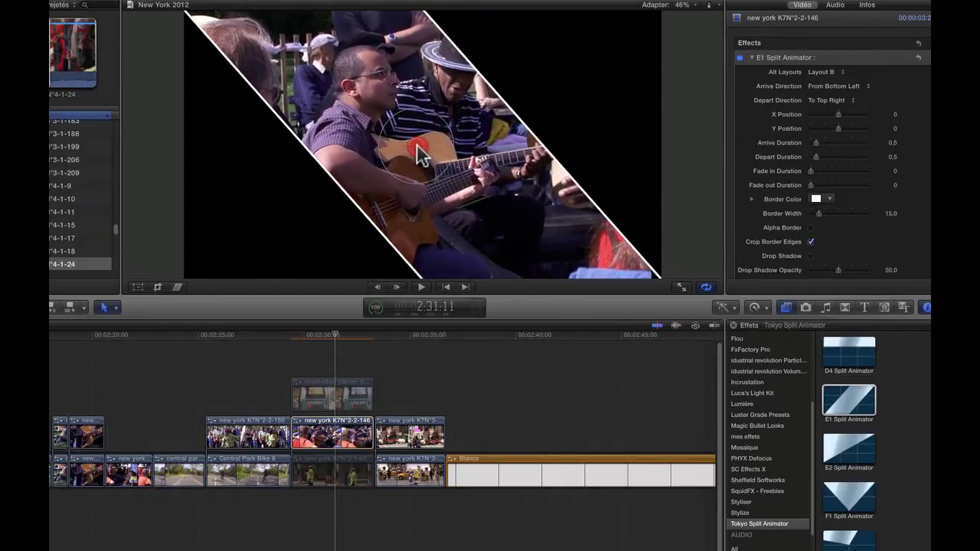
pyautogui.click(417, 153)
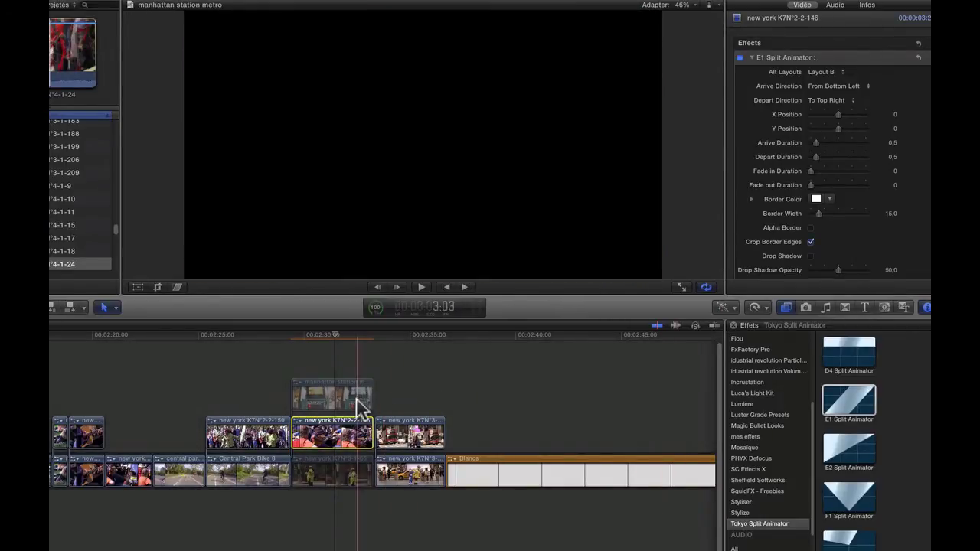
# Re-enable the manhattan station metro clip and set its split to X Position 1,0 and Y Position -0,05.
pyautogui.click(339, 389)
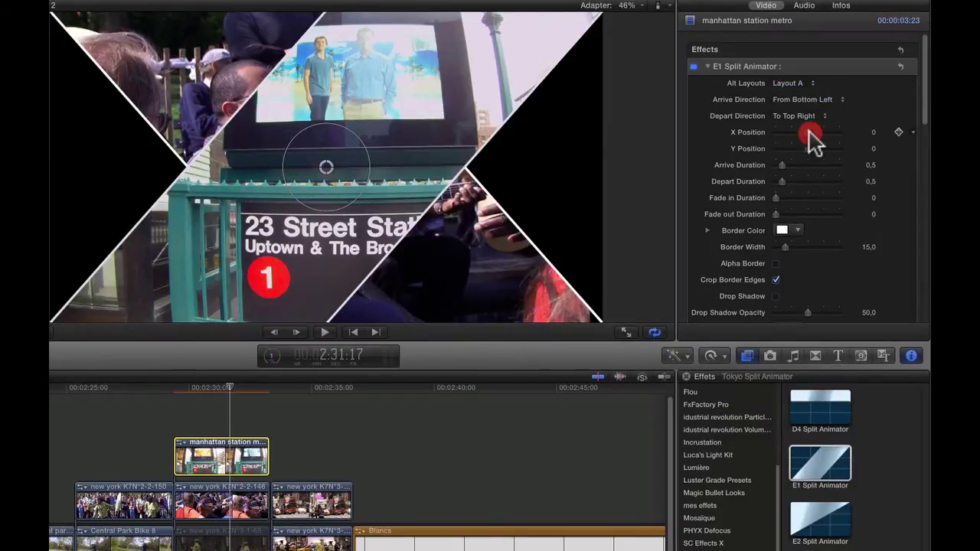
pyautogui.moveTo(810, 133); pyautogui.dragTo(851, 133)
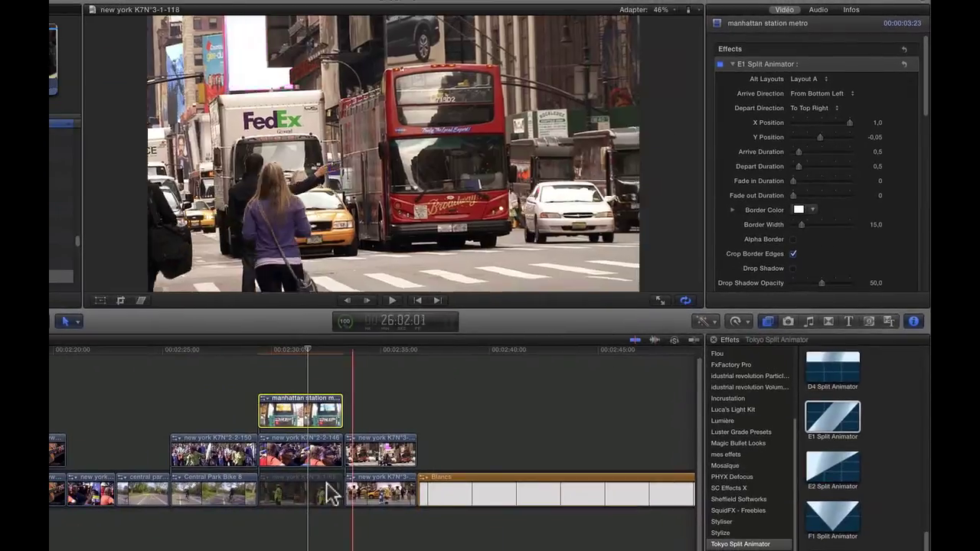
# Re-enable the new york K7N°3-1-65 clip and set its split's X Position to -1,0.
pyautogui.click(229, 539)
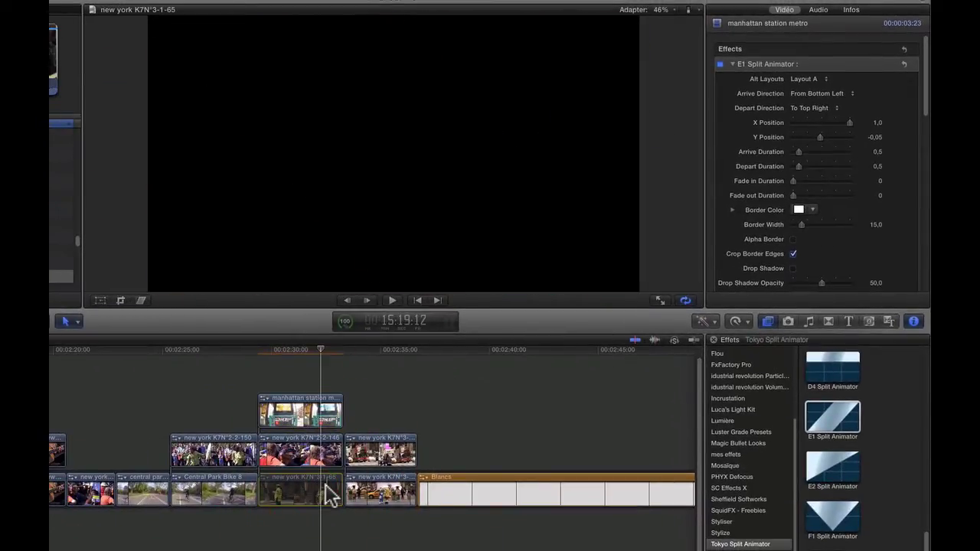
pyautogui.click(329, 494)
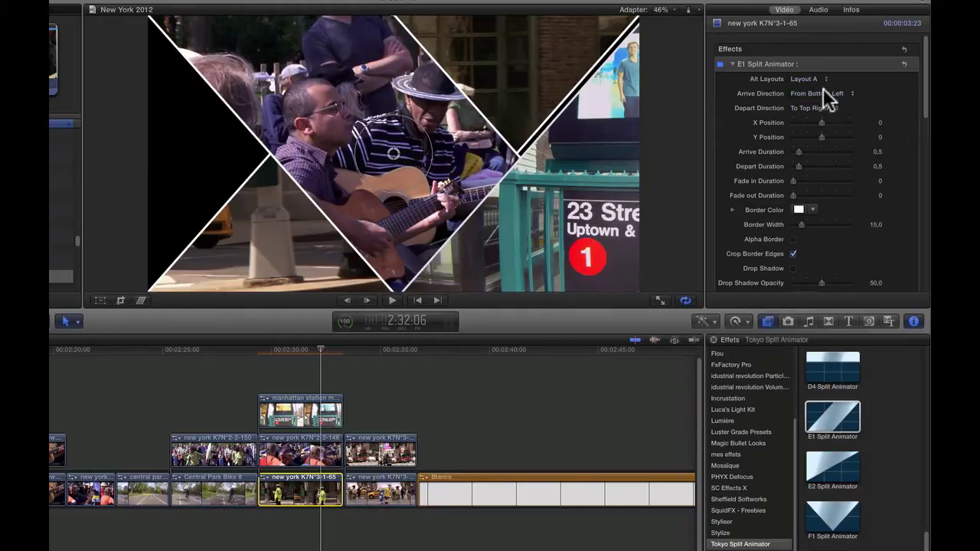
pyautogui.moveTo(827, 130); pyautogui.dragTo(778, 130)
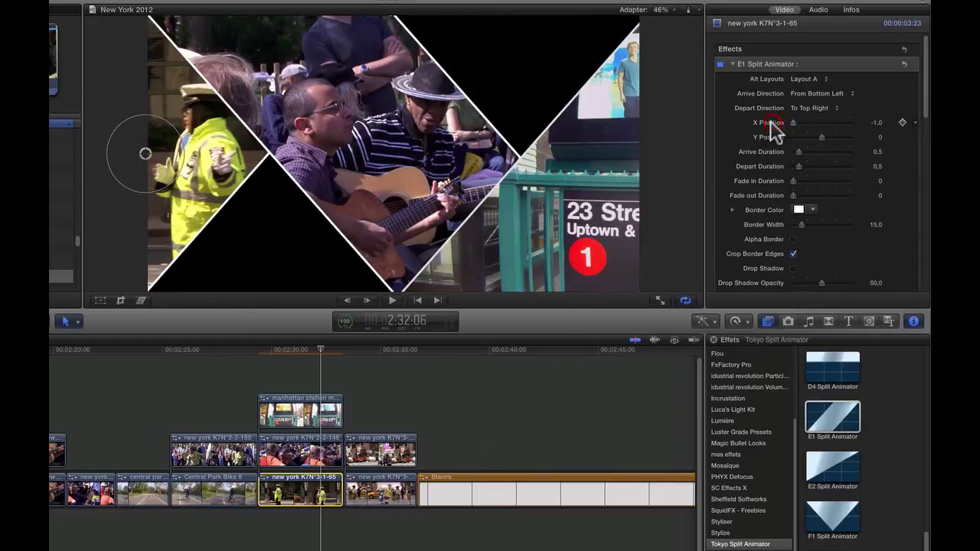
# Reframe the traffic officer inside the new york K7N°3-1-65 split and the station sign inside the manhattan station metro split, and preview the composition.
pyautogui.moveTo(145, 157)
pyautogui.mouseDown()
pyautogui.moveTo(133, 154)
pyautogui.moveTo(187, 167)
pyautogui.moveTo(132, 157)
pyautogui.mouseUp()
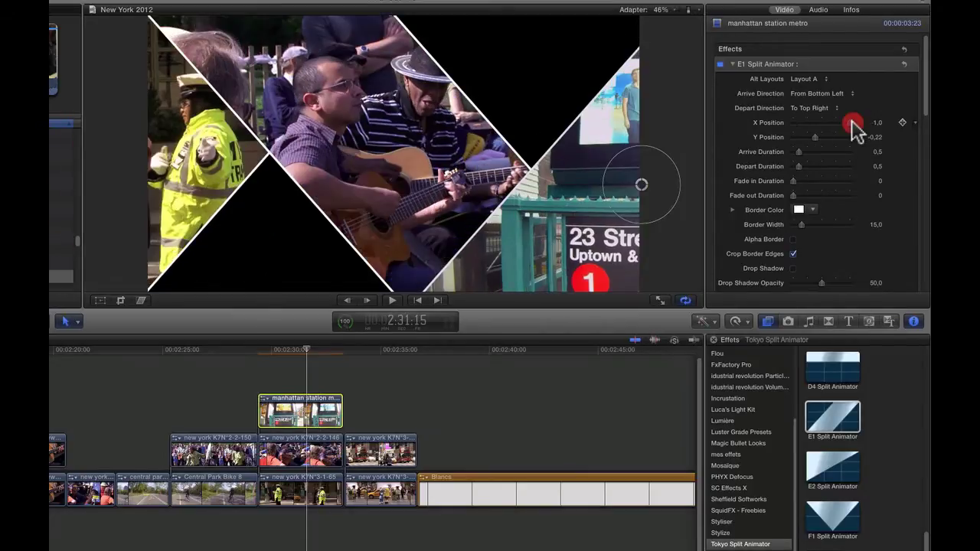
pyautogui.moveTo(643, 187); pyautogui.dragTo(622, 167)
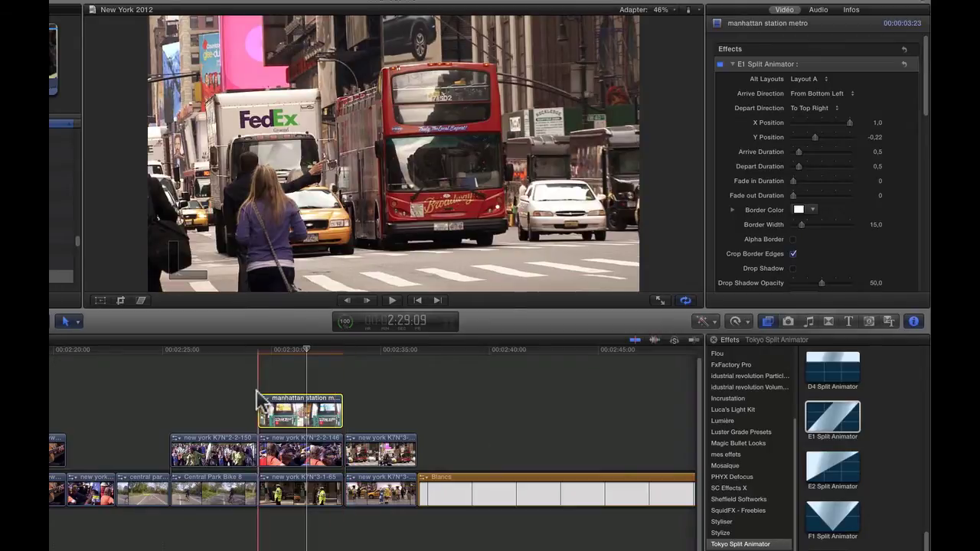
pyautogui.click(266, 383)
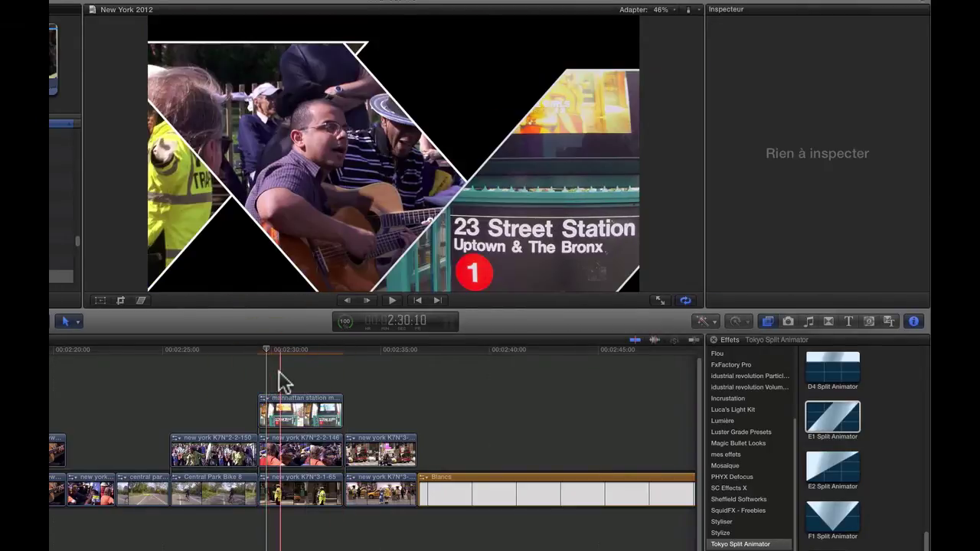
pyautogui.click(282, 415)
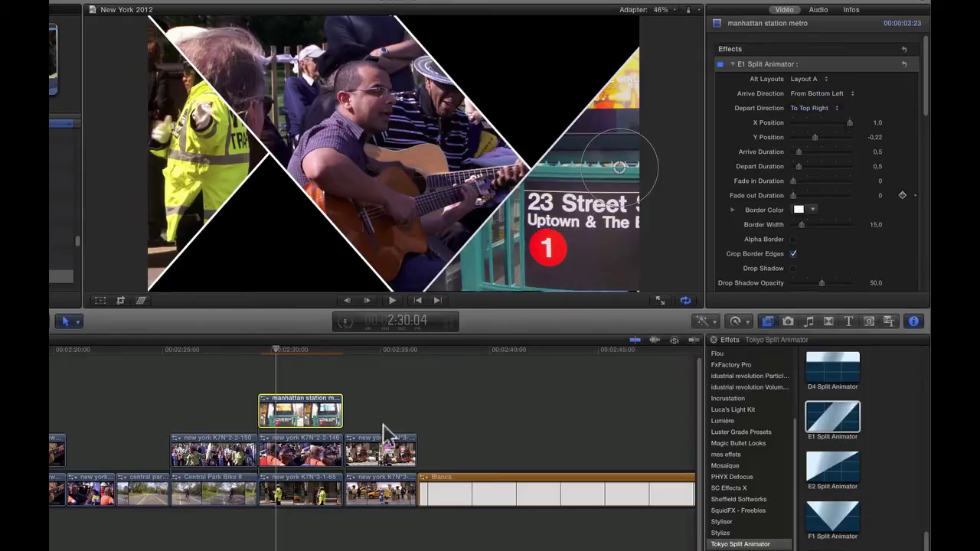
# Set the new york K7N°3-1-65 split's Arrive Direction to From Bottom Right and Depart Direction to To Top Left, then preview the animation.
pyautogui.click(307, 496)
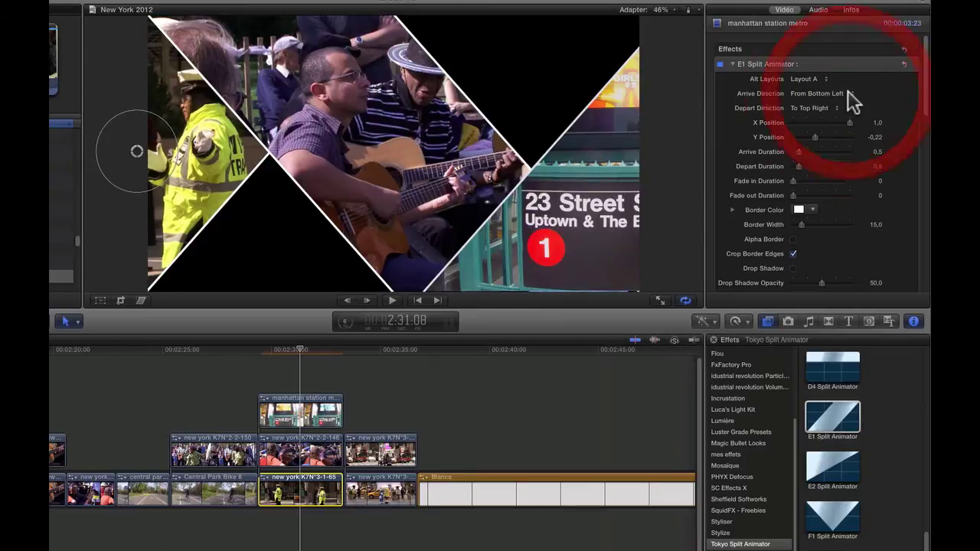
pyautogui.click(849, 93)
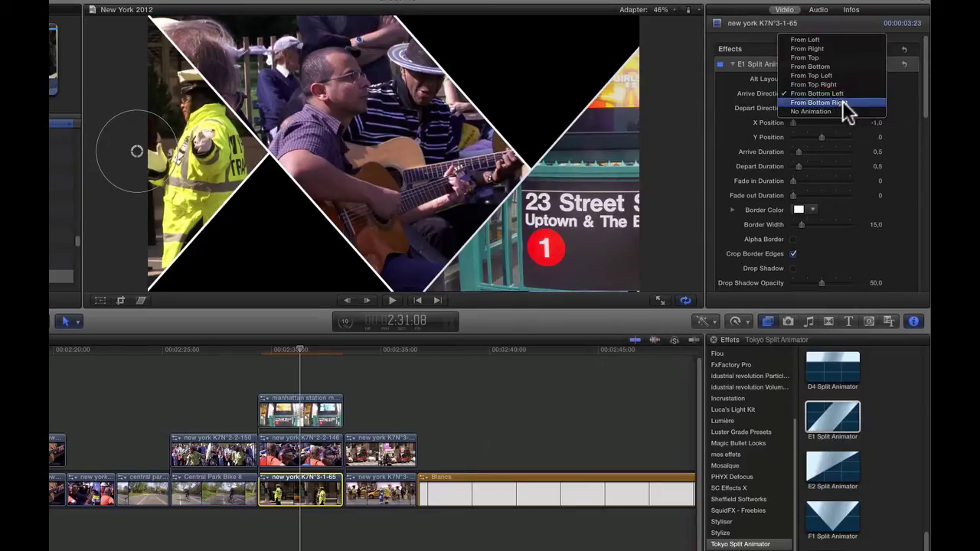
pyautogui.click(843, 102)
pyautogui.click(836, 107)
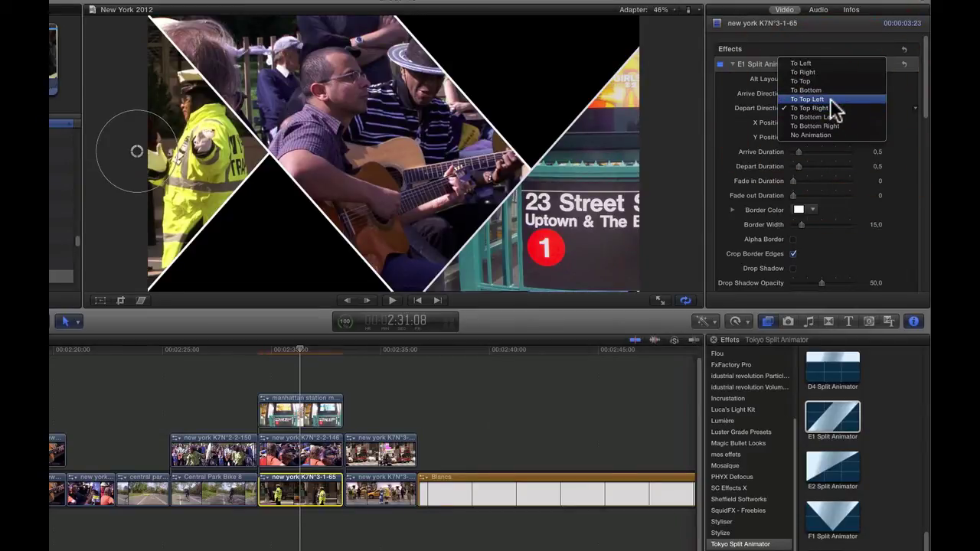
pyautogui.click(835, 106)
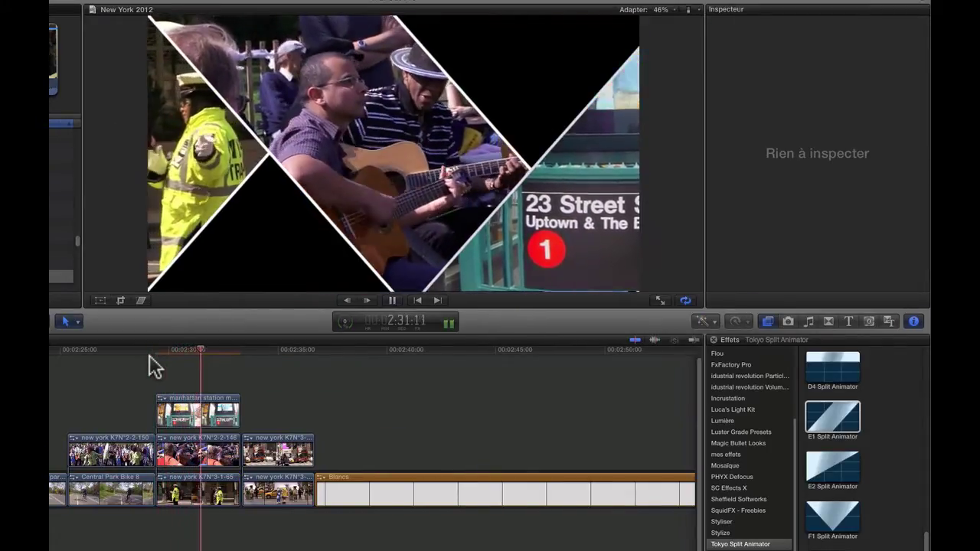
pyautogui.press('space')
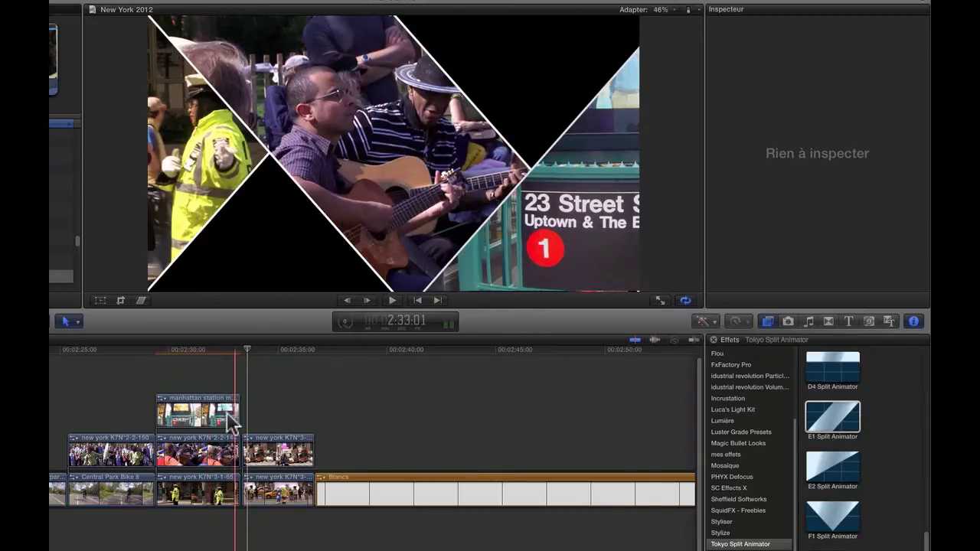
# Set the new york K7N°2-2-146 split's Depart Direction to To Bottom Left and play back the three-way split.
pyautogui.click(219, 457)
pyautogui.click(816, 108)
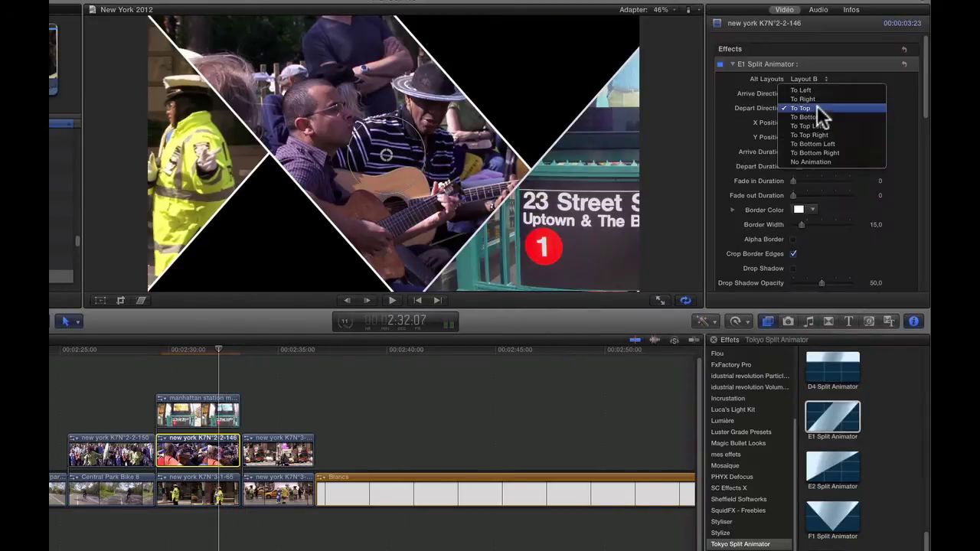
pyautogui.click(820, 112)
pyautogui.click(821, 108)
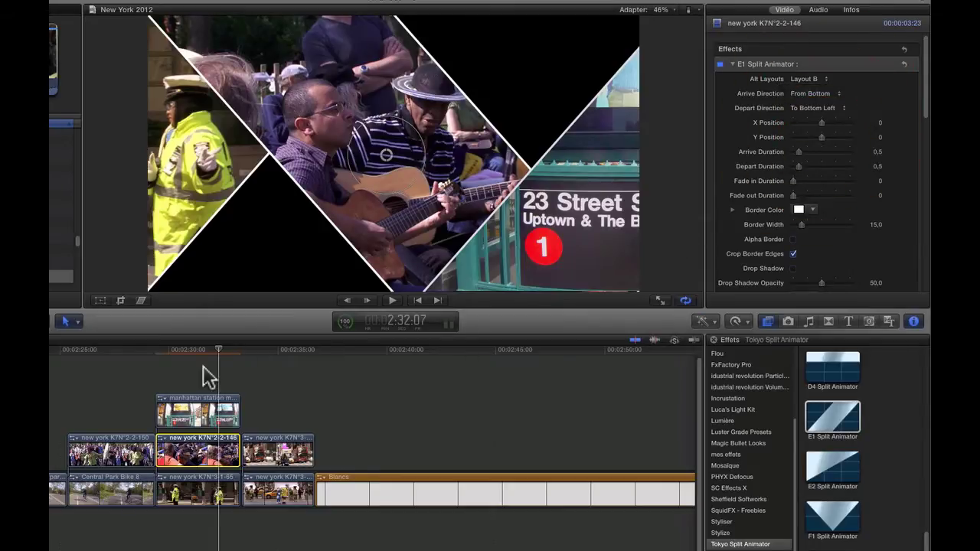
pyautogui.click(205, 373)
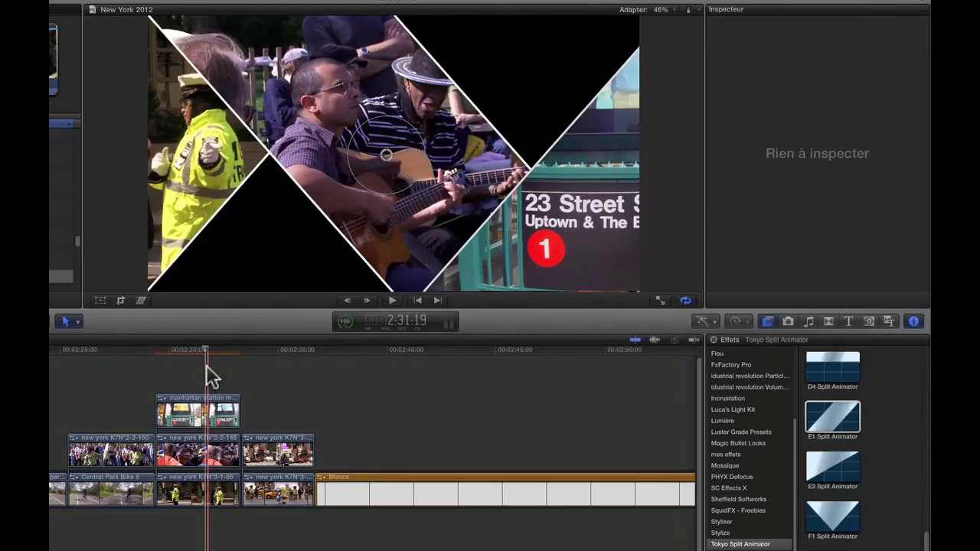
pyautogui.press('space')
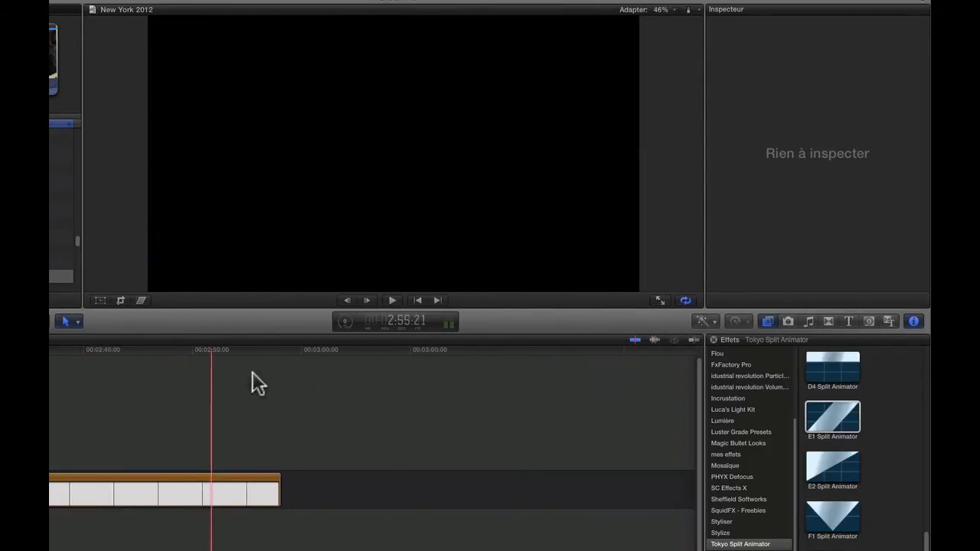
pyautogui.hscroll(2, 252, 371)
pyautogui.hscroll(-5, 374, 429)
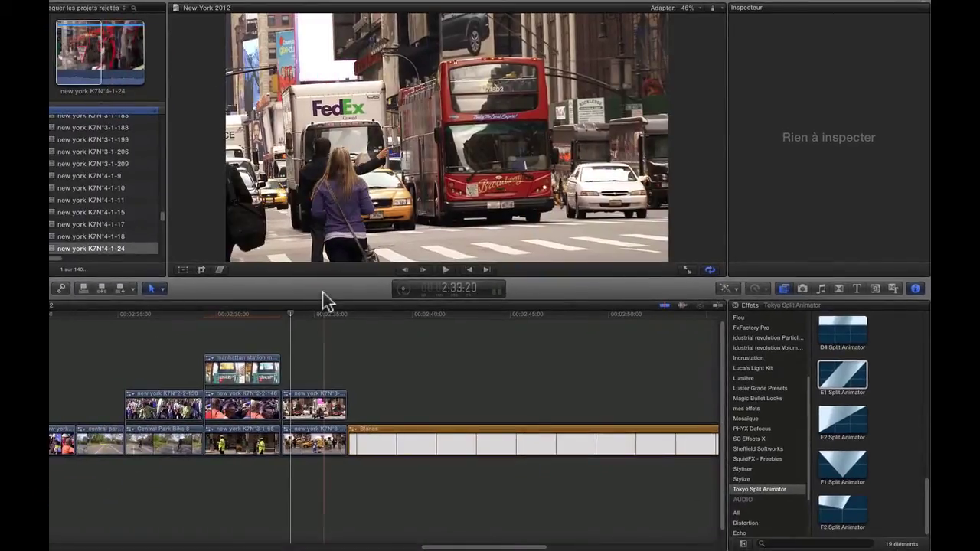
# Apply the F2 Split Animator effect to the new york K7N°3-1-118 and new york K7N°3-1-161 clips.
pyautogui.click(314, 317)
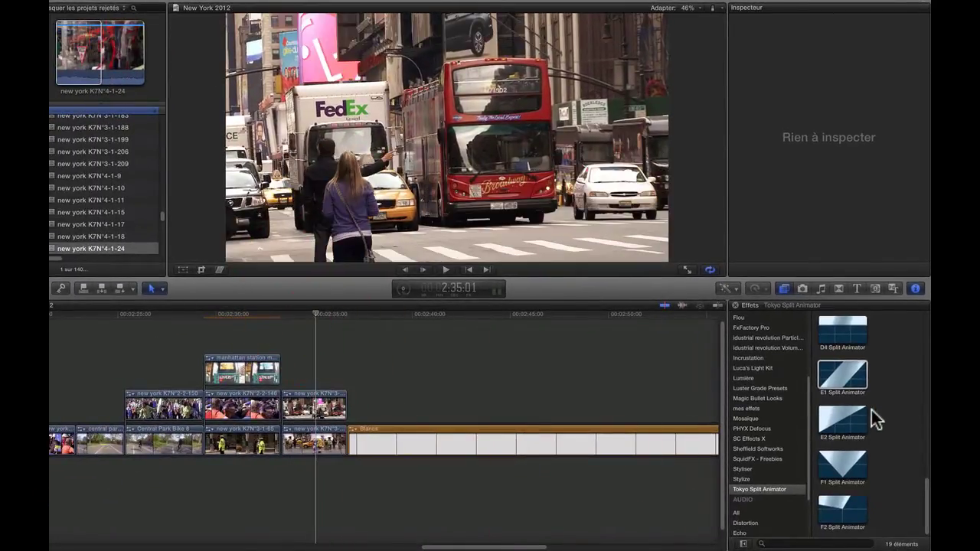
pyautogui.moveTo(844, 516); pyautogui.dragTo(312, 406)
pyautogui.moveTo(842, 509)
pyautogui.mouseDown()
pyautogui.moveTo(700, 516)
pyautogui.moveTo(346, 458)
pyautogui.moveTo(330, 466)
pyautogui.moveTo(328, 450)
pyautogui.mouseUp()
pyautogui.click(309, 315)
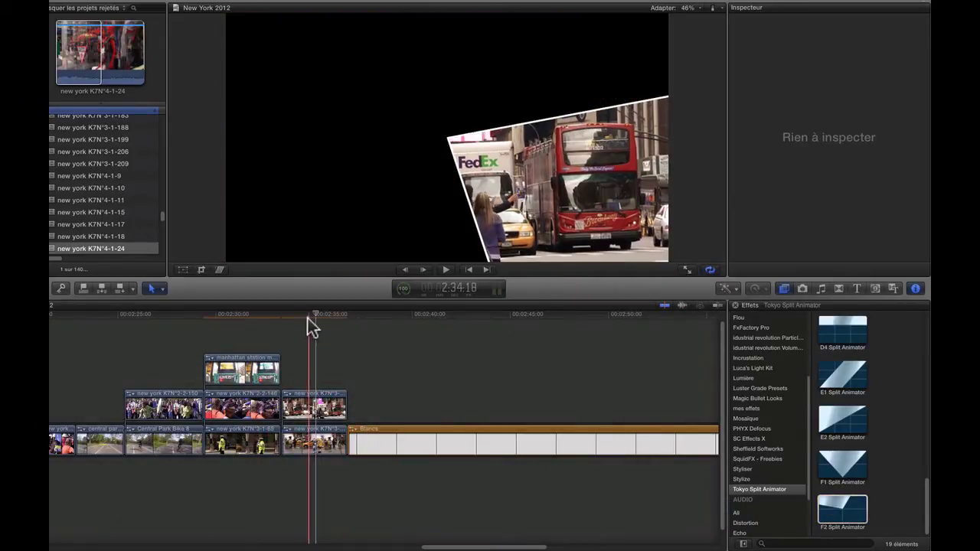
# Set the new york K7N°3-1-161 split to the Thin Lower Right layout, with X Position -0,76 and Y Position 0,36.
pyautogui.click(328, 406)
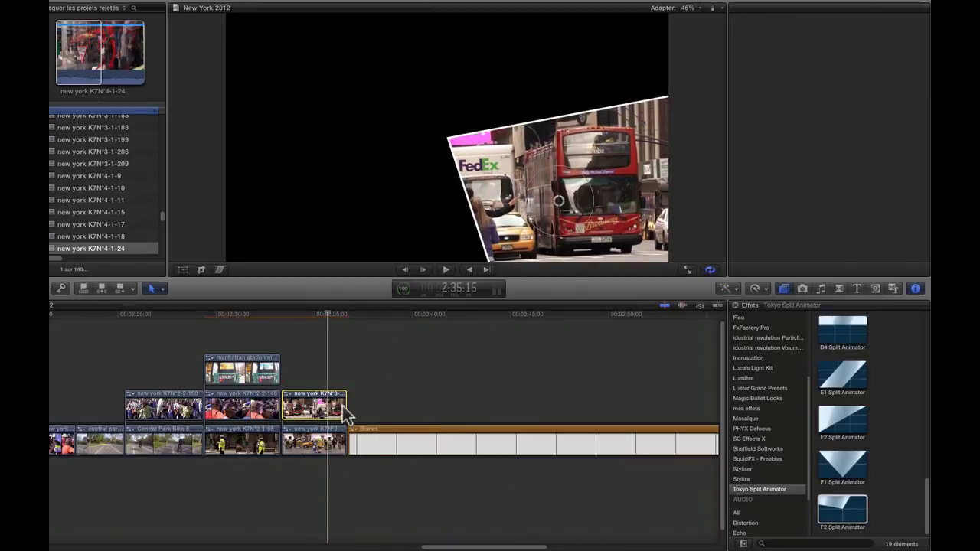
pyautogui.click(312, 446)
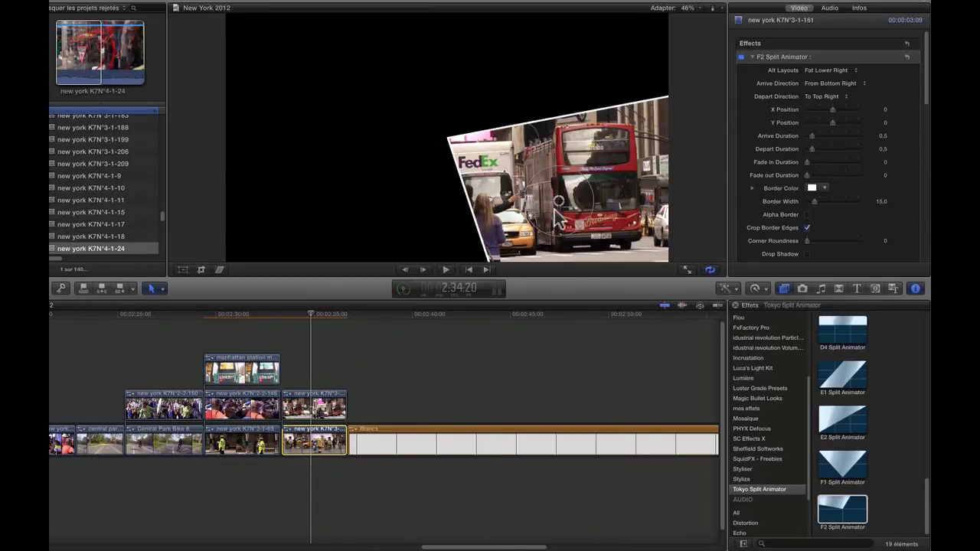
pyautogui.moveTo(834, 123); pyautogui.dragTo(827, 148)
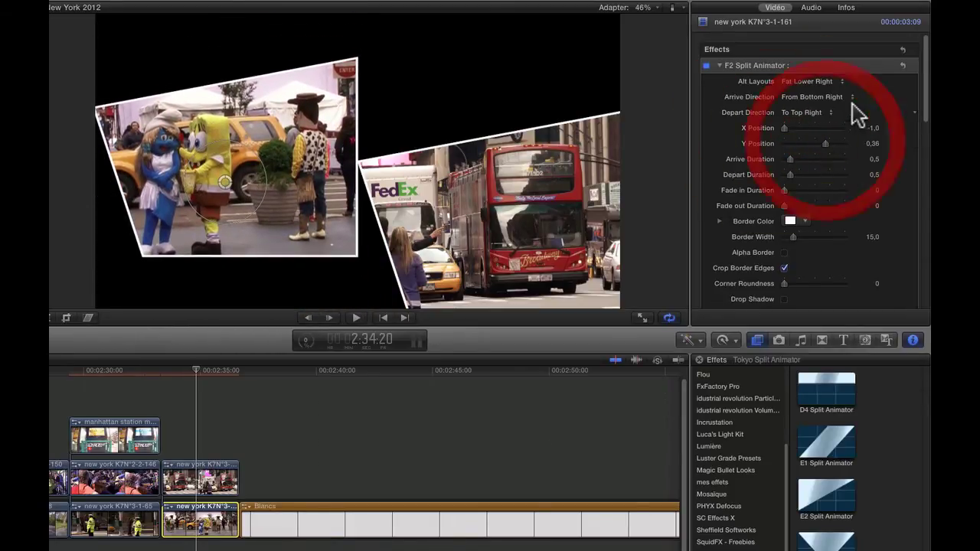
pyautogui.click(839, 82)
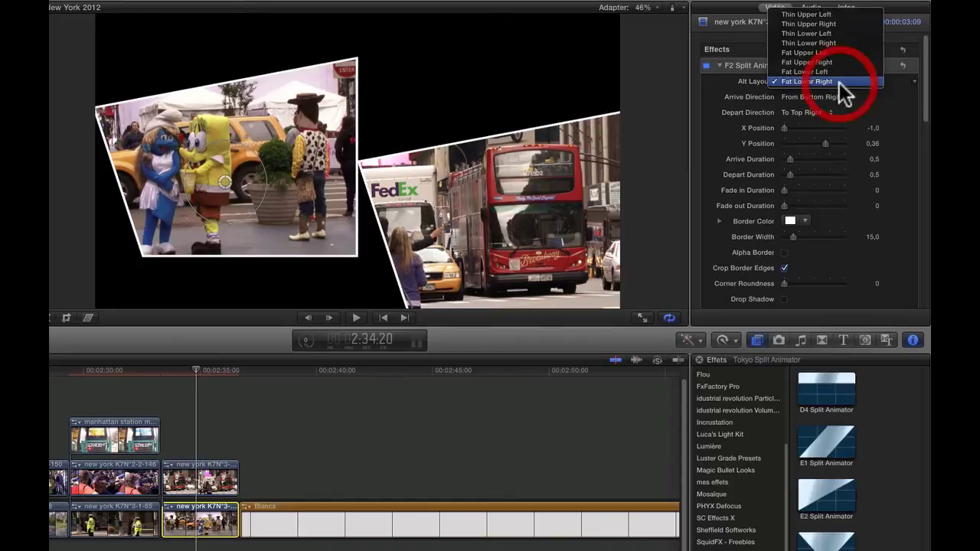
pyautogui.click(822, 41)
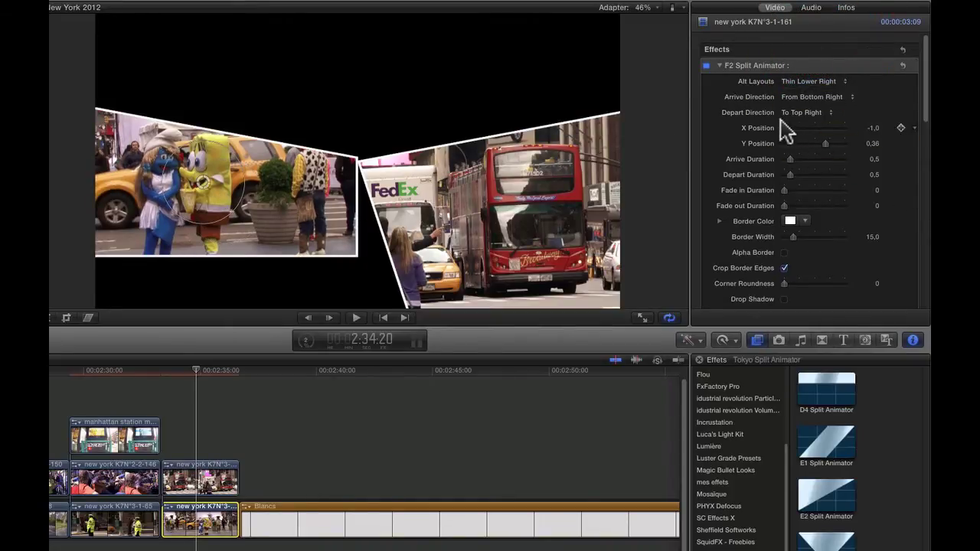
pyautogui.moveTo(782, 124)
pyautogui.mouseDown()
pyautogui.moveTo(806, 130)
pyautogui.moveTo(794, 129)
pyautogui.mouseUp()
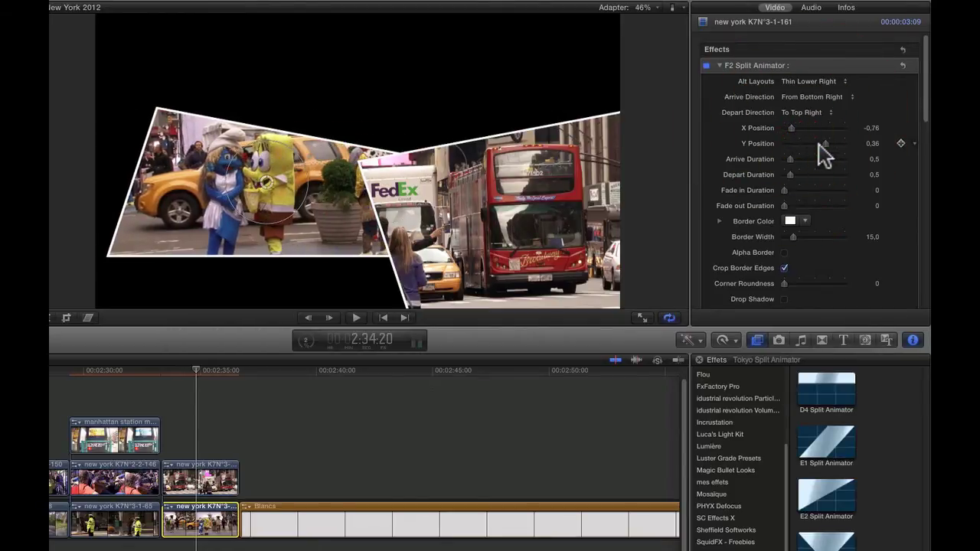
# Place the new york K7N°3-1-118 split at X -0,29, Y 0,61 and the new york K7N°3-1-161 split at X -0,78, Y 0,12.
pyautogui.click(191, 471)
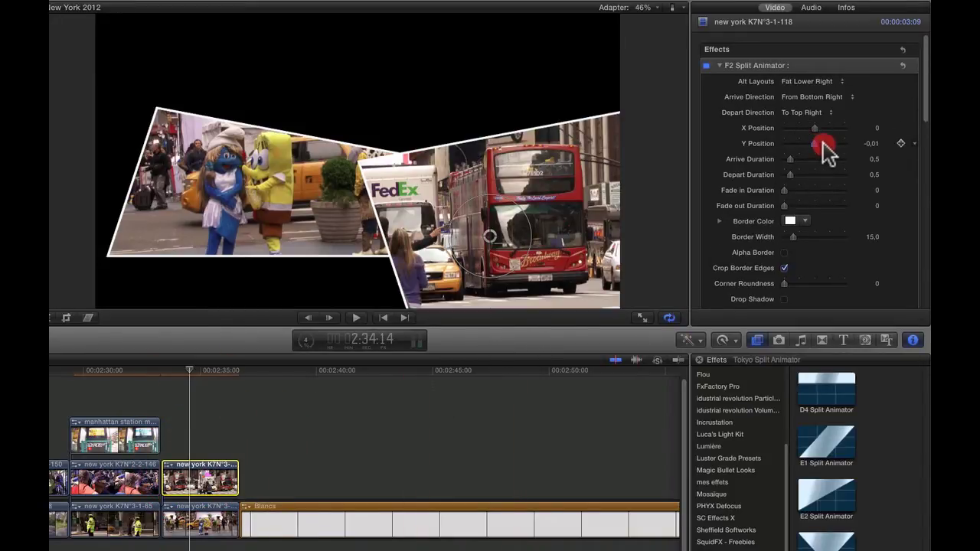
pyautogui.moveTo(806, 143)
pyautogui.mouseDown()
pyautogui.moveTo(826, 144)
pyautogui.moveTo(819, 127)
pyautogui.moveTo(806, 128)
pyautogui.moveTo(831, 142)
pyautogui.moveTo(815, 143)
pyautogui.mouseUp()
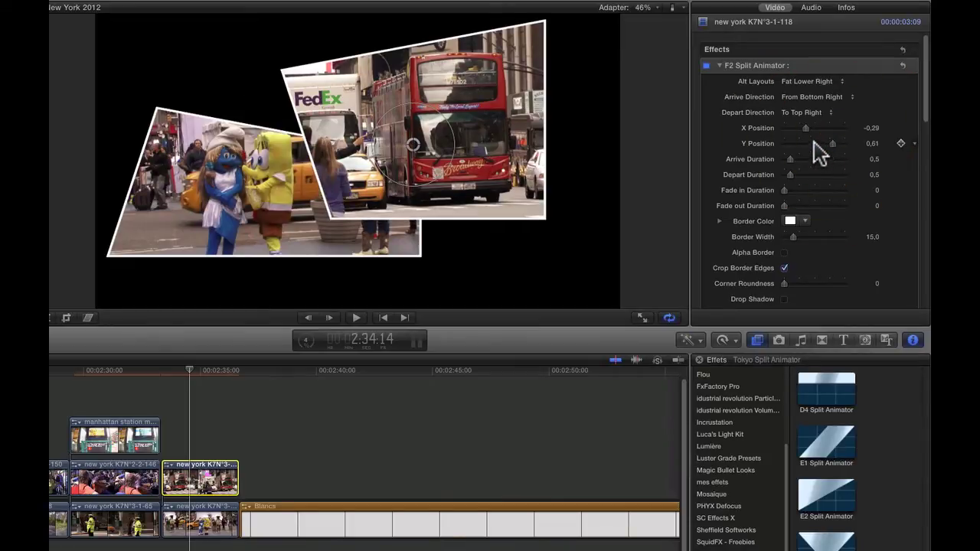
pyautogui.click(211, 527)
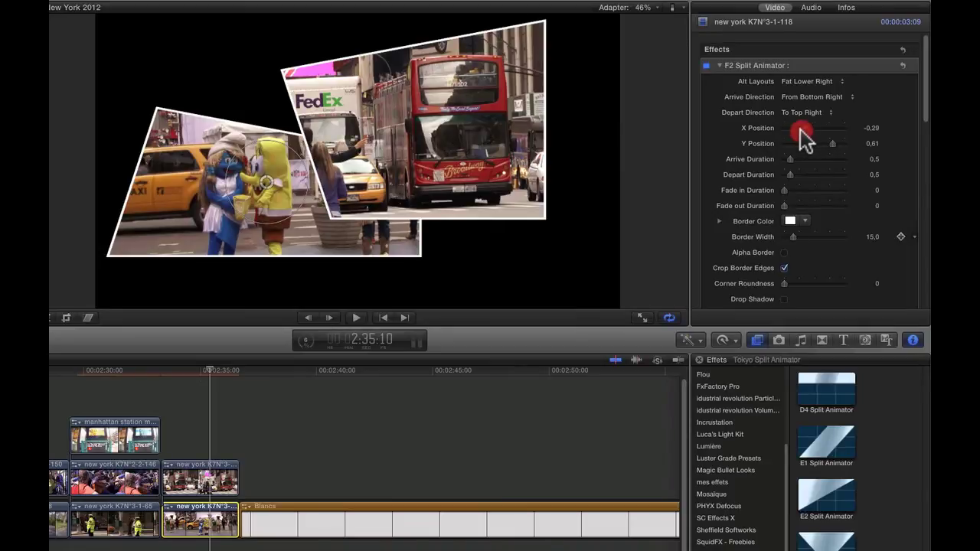
pyautogui.moveTo(802, 133); pyautogui.dragTo(815, 148)
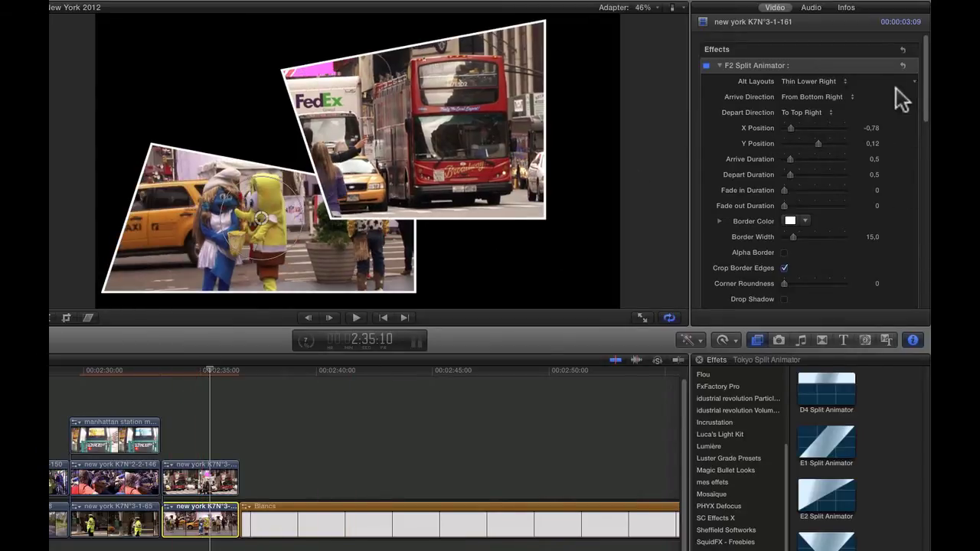
# Set the new york K7N°3-1-161 split's Arrive Direction to From Right and Depart Direction to To Top.
pyautogui.click(849, 95)
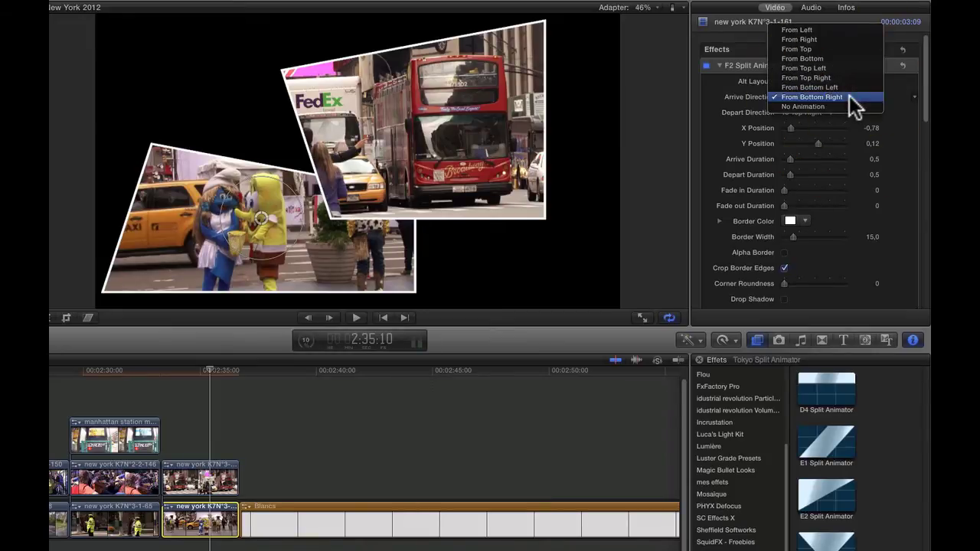
pyautogui.click(807, 44)
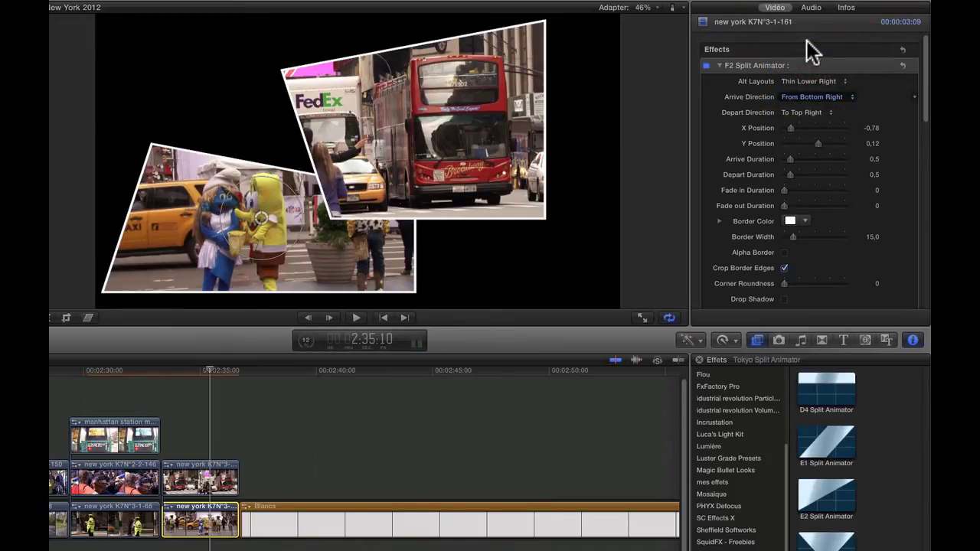
pyautogui.click(831, 112)
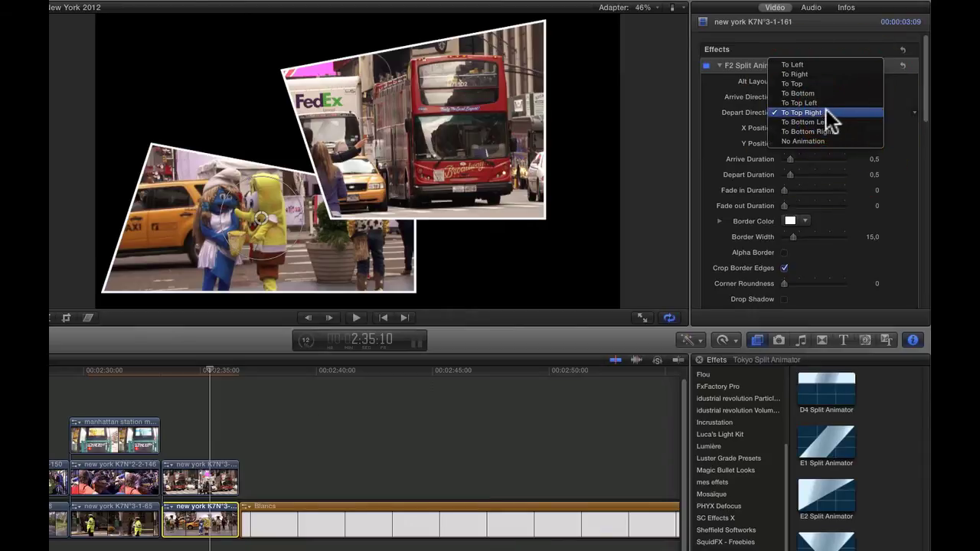
pyautogui.click(795, 84)
# Set the new york K7N°3-1-118 split's Arrive Direction to From Left and Depart Direction to To Bottom, then reselect new york K7N°3-1-161.
pyautogui.click(218, 481)
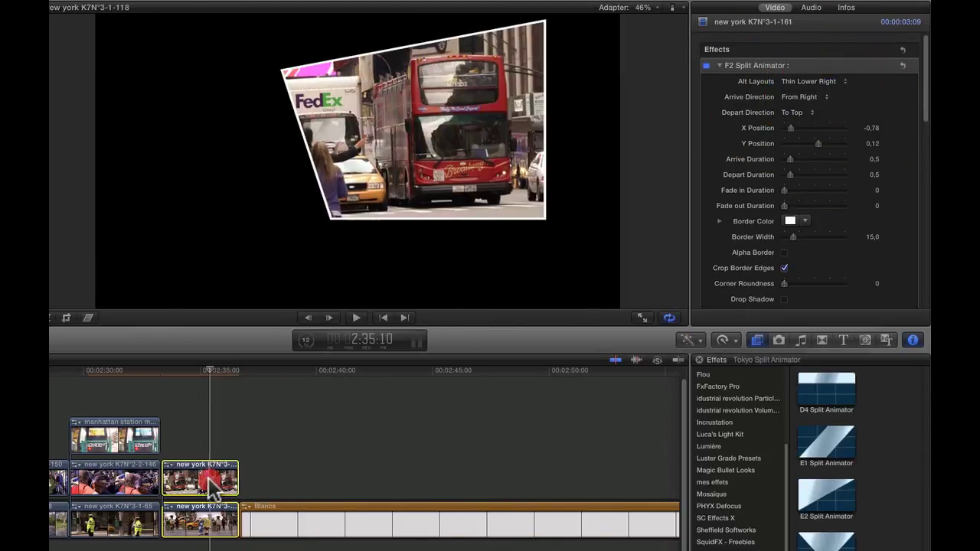
pyautogui.click(828, 98)
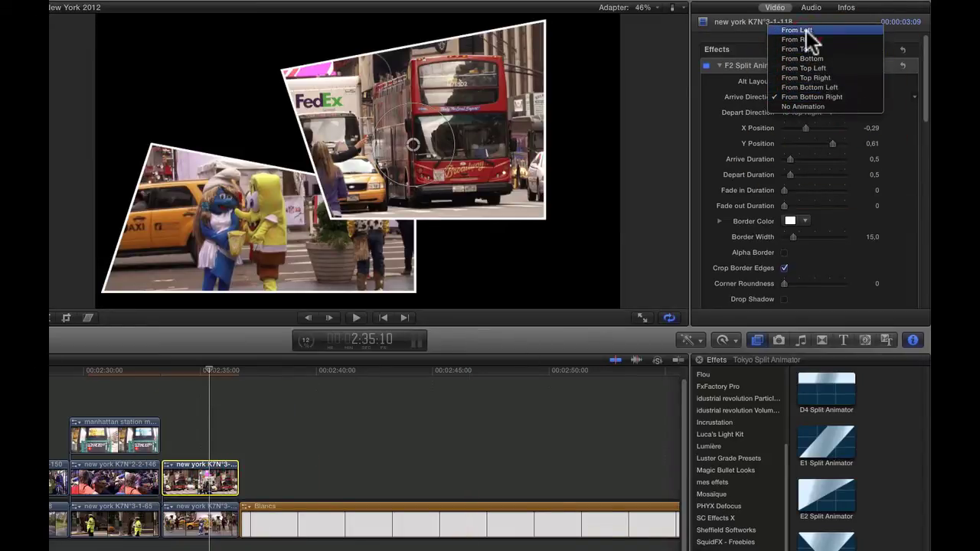
pyautogui.click(806, 31)
pyautogui.click(817, 110)
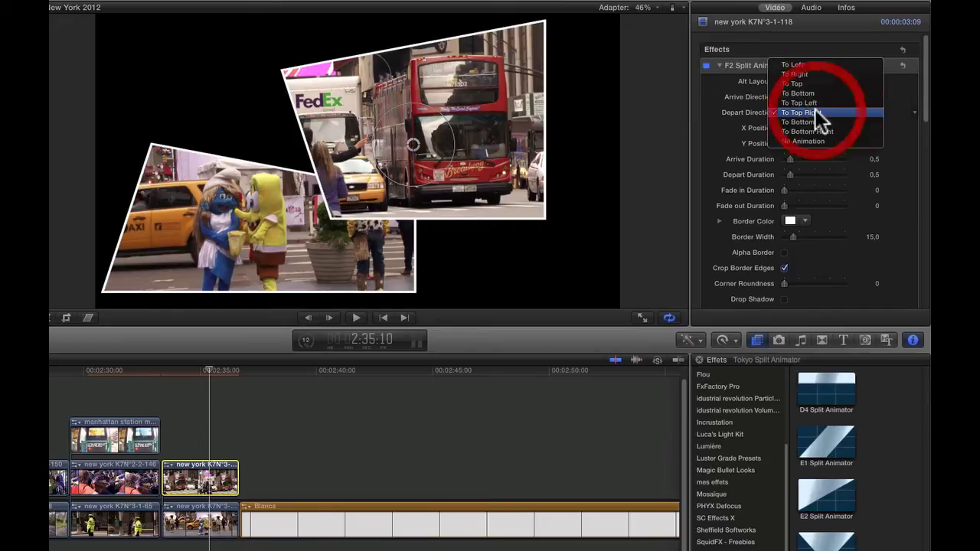
pyautogui.click(807, 93)
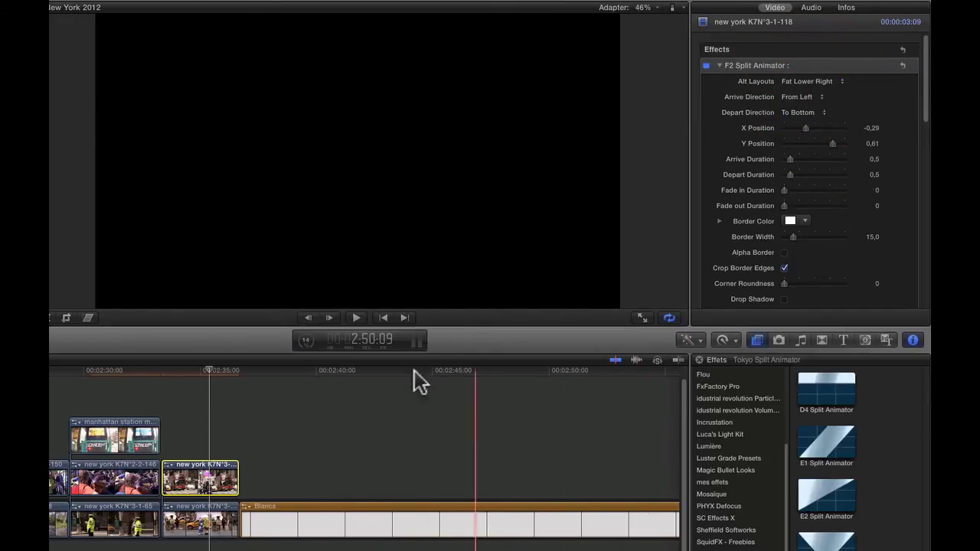
pyautogui.click(191, 480)
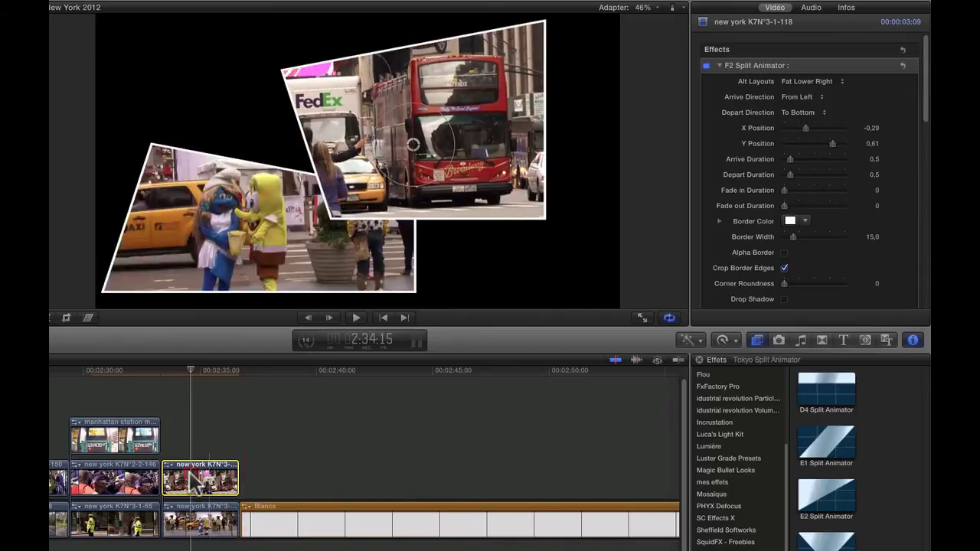
pyautogui.click(197, 523)
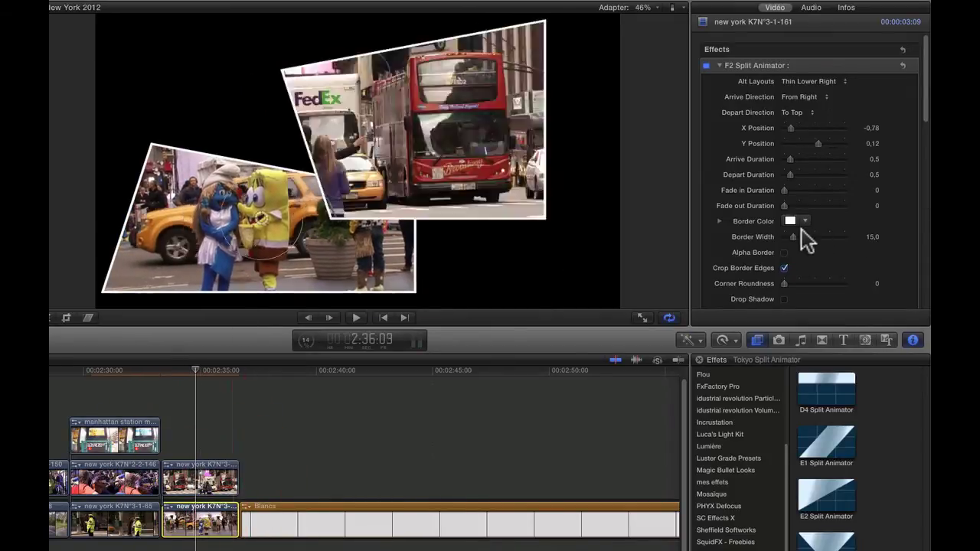
# Set the Border Width to 32,09 for the new york K7N°3-1-161 split and 33,92 for the new york K7N°3-1-118 split.
pyautogui.click(799, 237)
pyautogui.moveTo(799, 237); pyautogui.dragTo(804, 236)
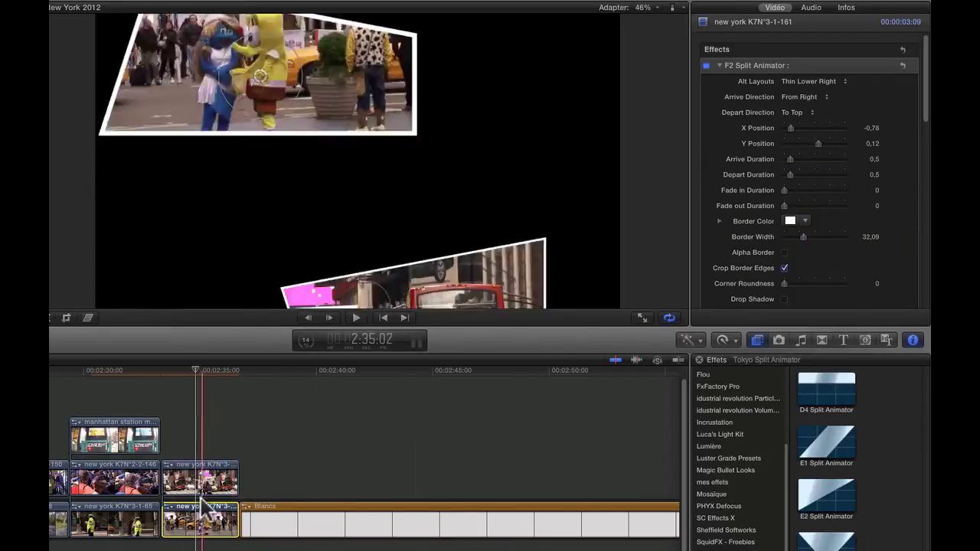
pyautogui.click(192, 477)
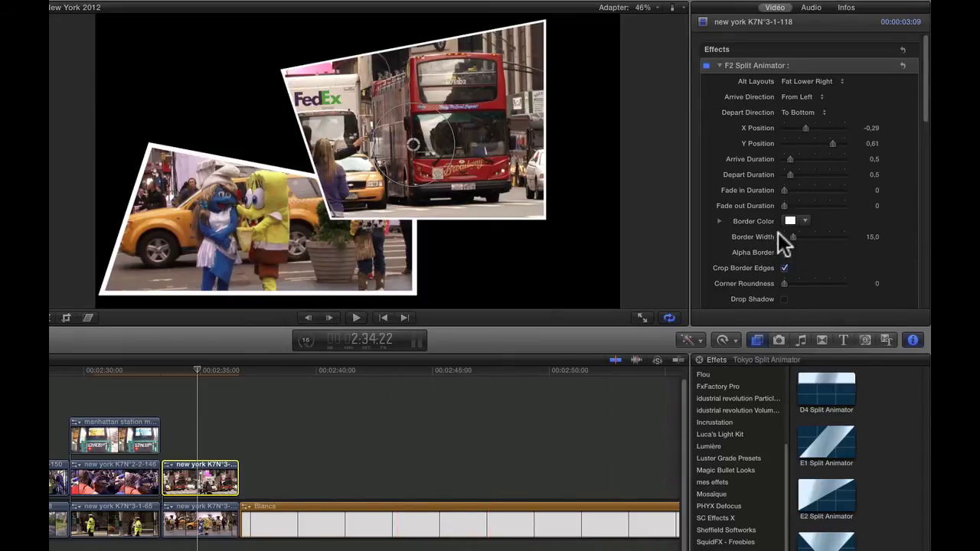
pyautogui.moveTo(794, 237); pyautogui.dragTo(806, 238)
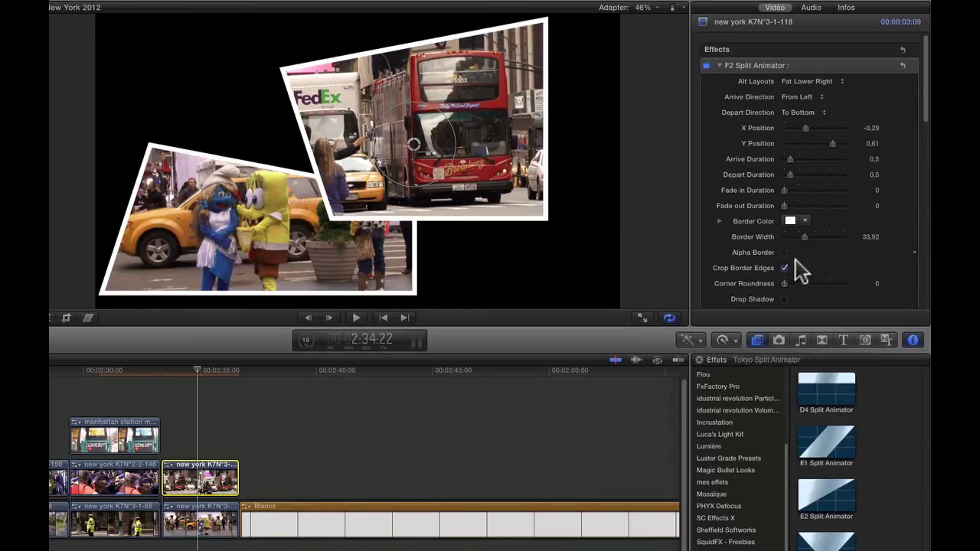
# Set Corner Roundness to 54,24 for the new york K7N°3-1-118 split and 69,91 for the new york K7N°3-1-161 split.
pyautogui.scroll(-1, 786, 294)
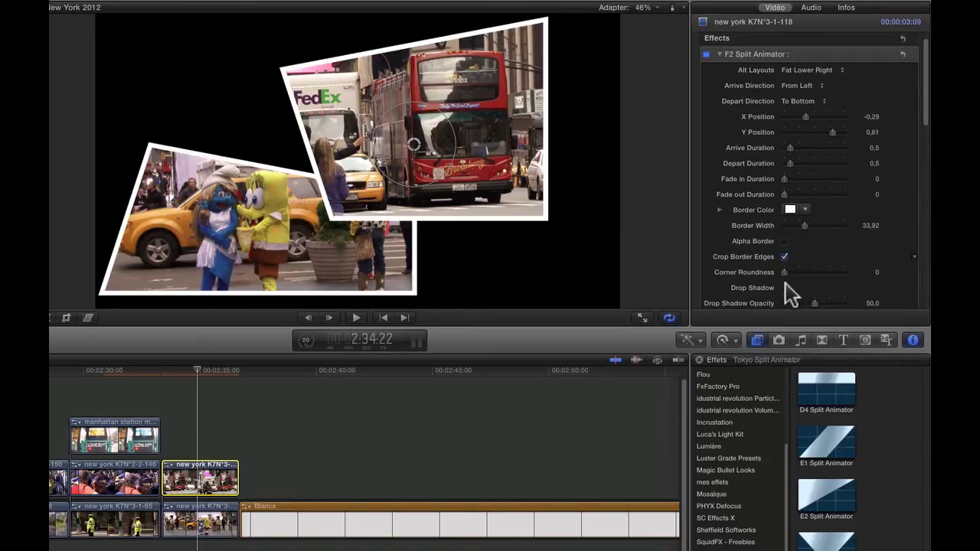
pyautogui.click(786, 288)
pyautogui.click(785, 288)
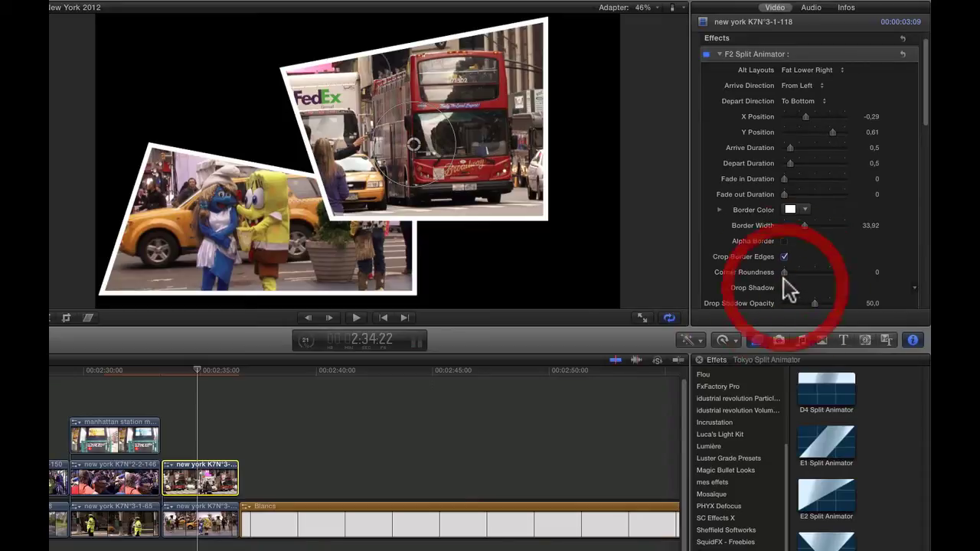
pyautogui.moveTo(785, 272); pyautogui.dragTo(818, 272)
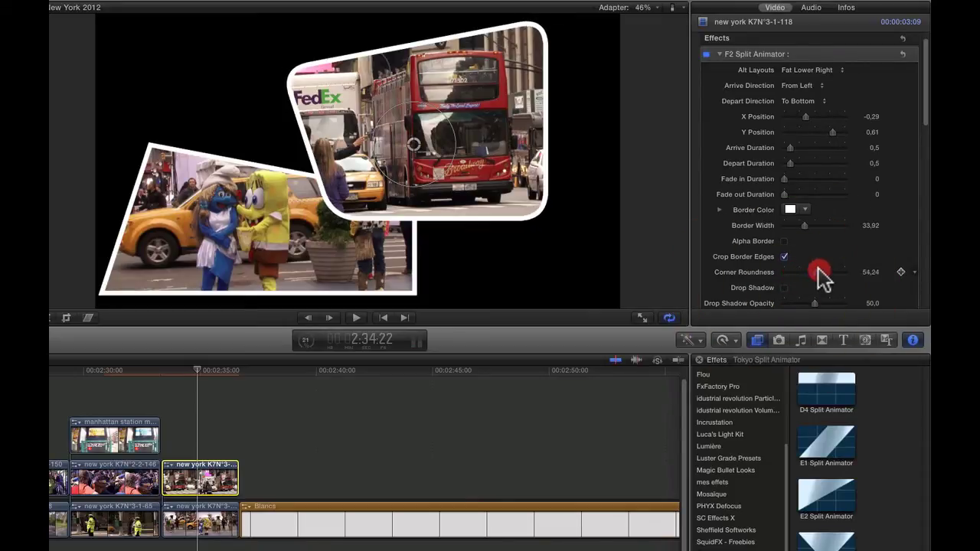
pyautogui.click(207, 522)
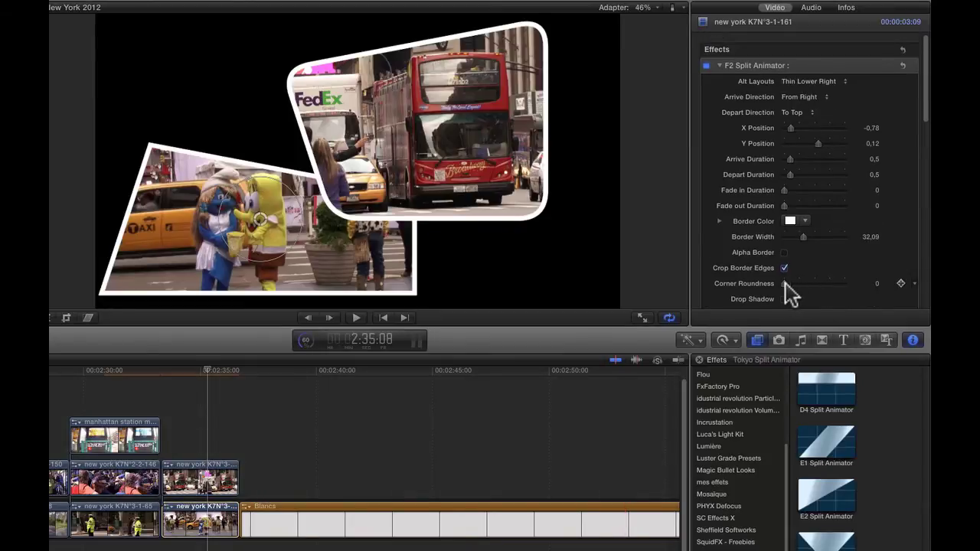
pyautogui.moveTo(785, 282); pyautogui.dragTo(832, 293)
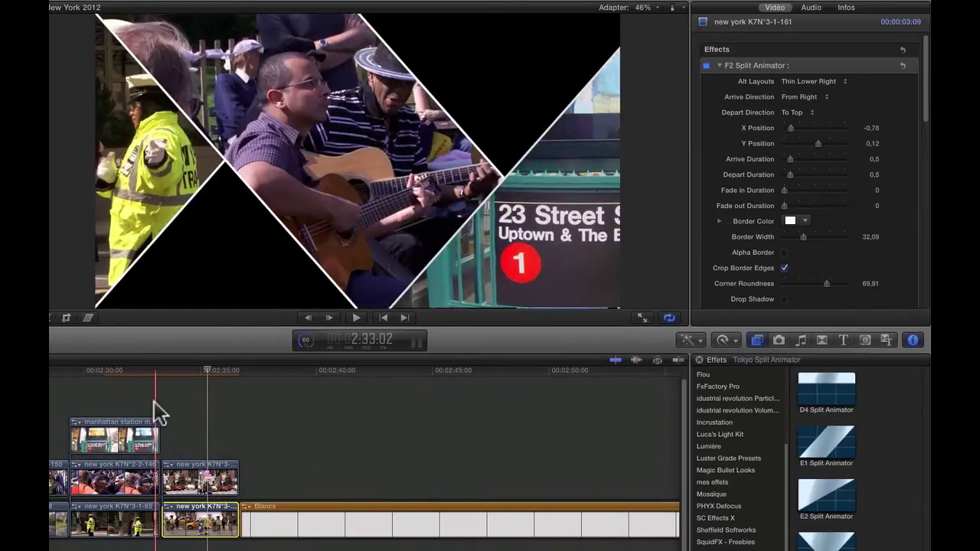
# Play back the two-clip F2 split from just before its start to check the rounded frames and their animation.
pyautogui.click(159, 401)
pyautogui.press('space')
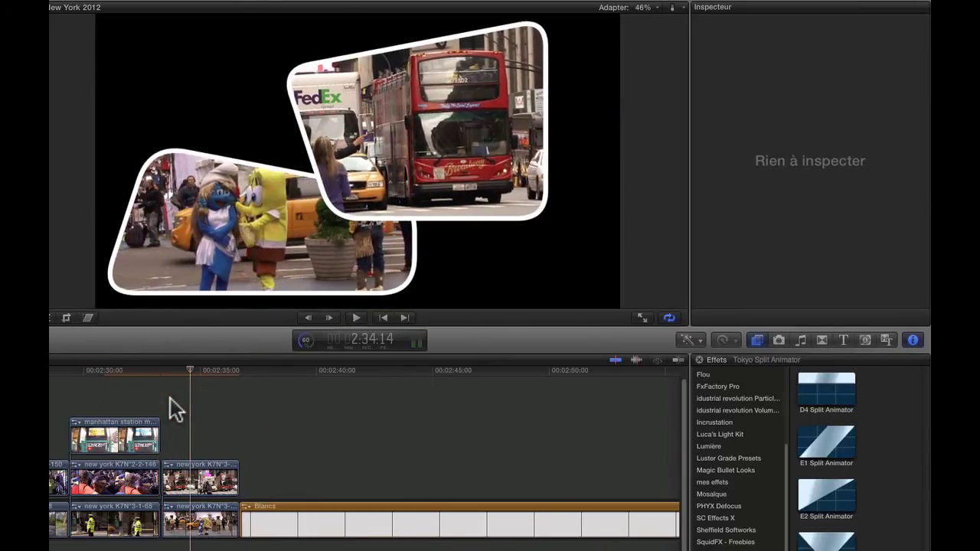
pyautogui.hotkey('shift', '/')
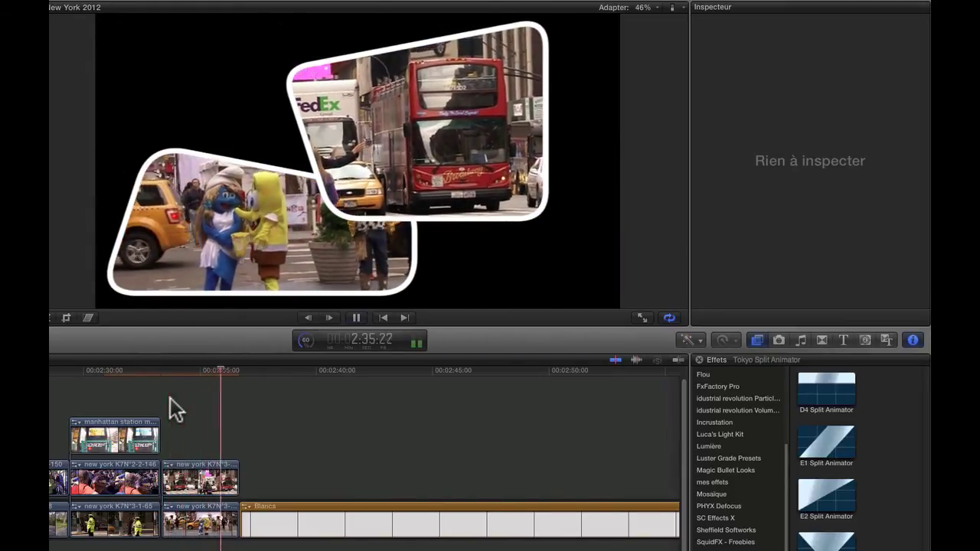
pyautogui.press('space')
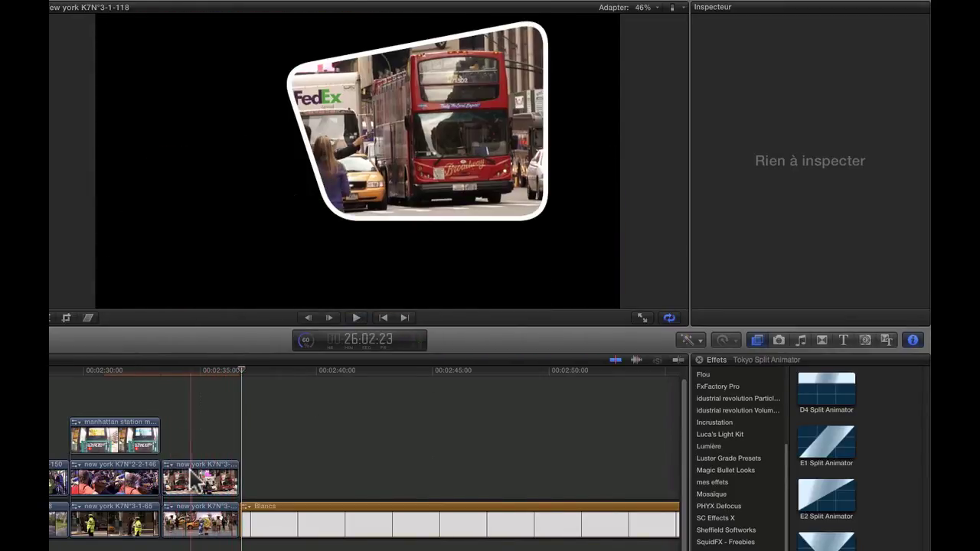
# Delay the new york K7N°3-1-118 clip slightly relative to new york K7N°3-1-161 on the timeline and preview the staggered split.
pyautogui.moveTo(191, 477)
pyautogui.mouseDown()
pyautogui.moveTo(208, 476)
pyautogui.moveTo(199, 475)
pyautogui.mouseUp()
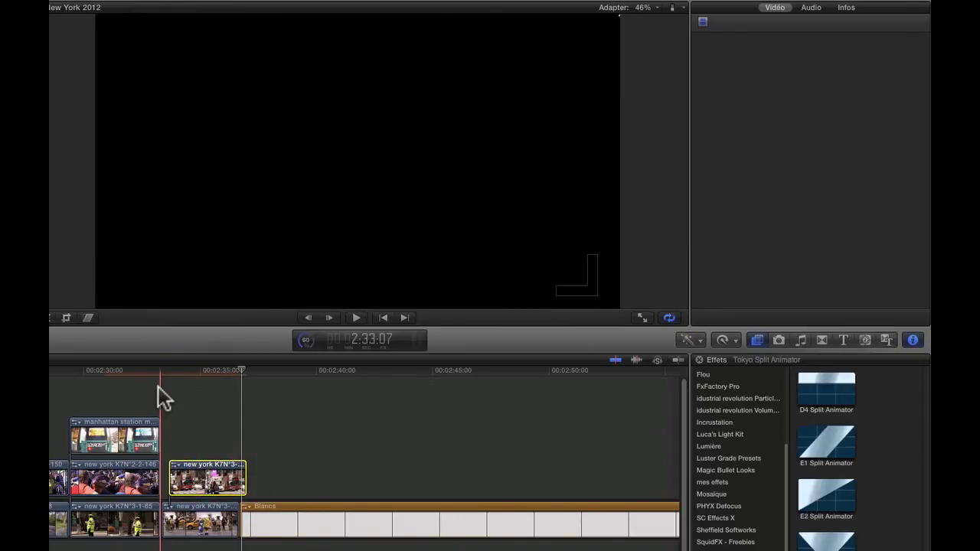
pyautogui.click(148, 388)
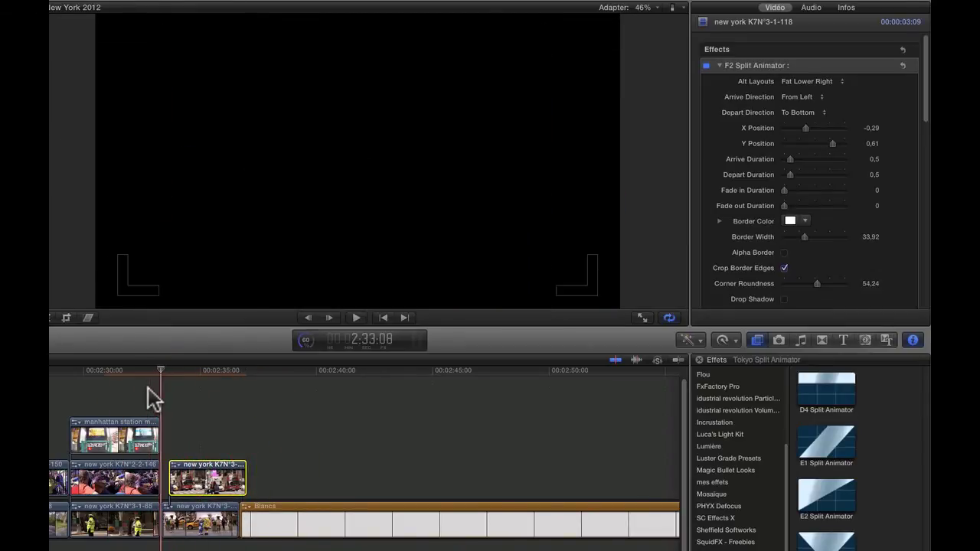
pyautogui.press('space')
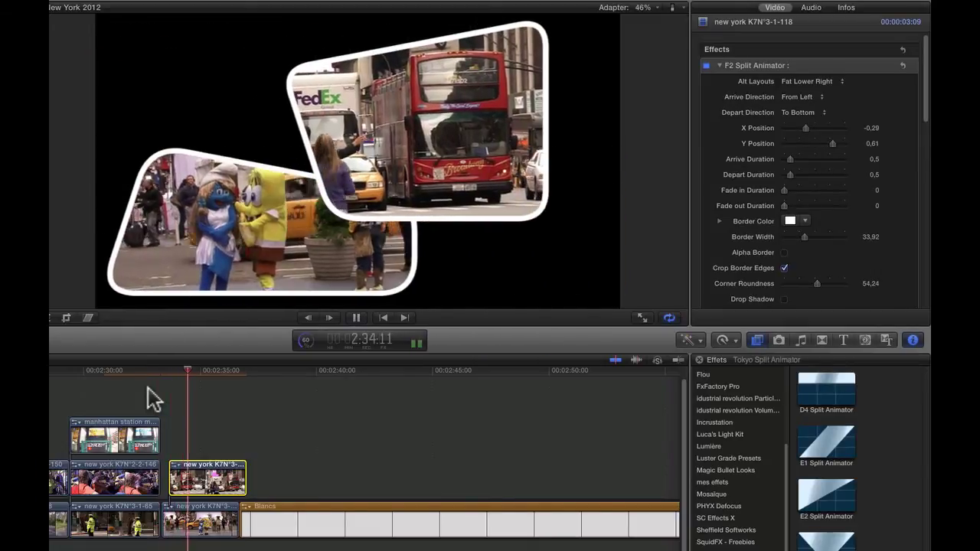
pyautogui.press('space')
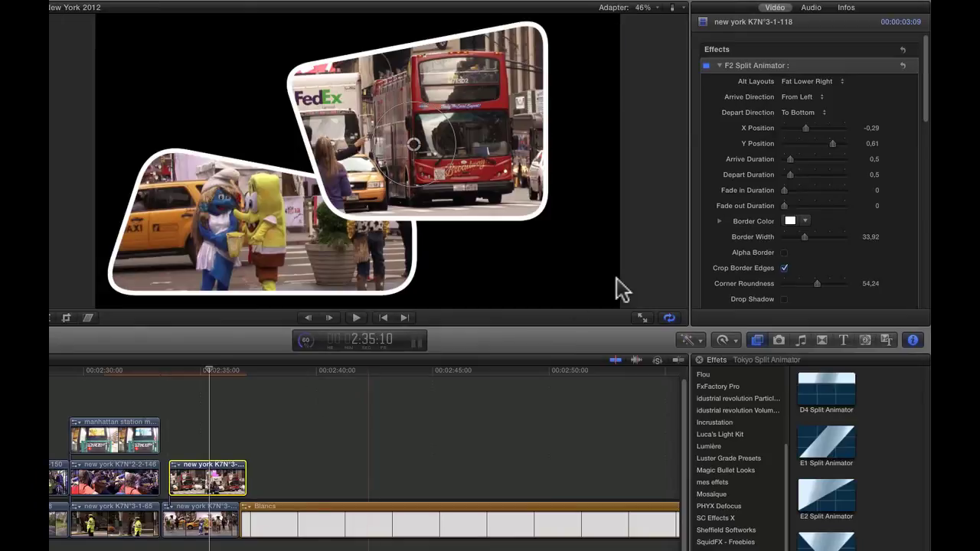
# Set the new york K7N°3-1-161 split's Arrive Duration to 0,97 and play back the F2 split.
pyautogui.click(192, 520)
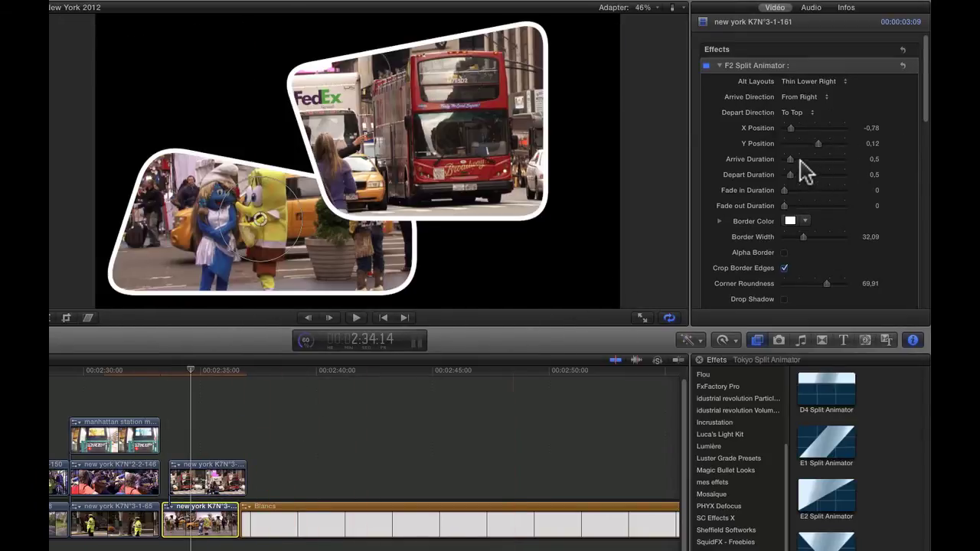
pyautogui.moveTo(792, 159); pyautogui.dragTo(802, 165)
pyautogui.click(165, 400)
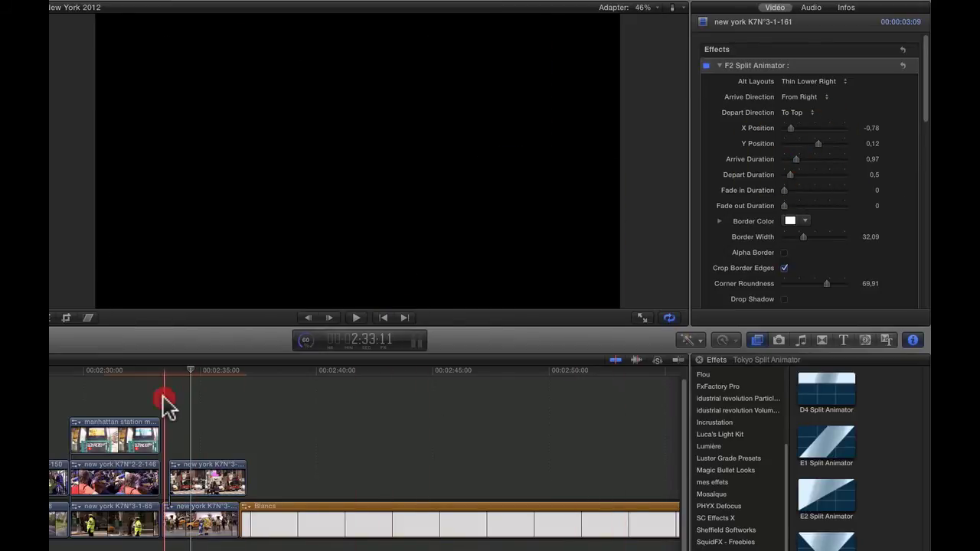
pyautogui.press('space')
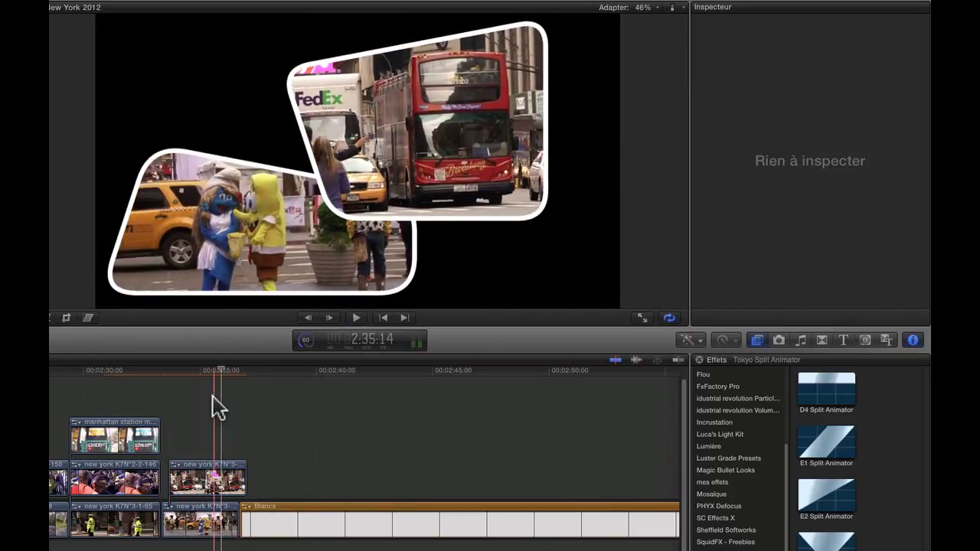
pyautogui.press('space')
pyautogui.press('space')
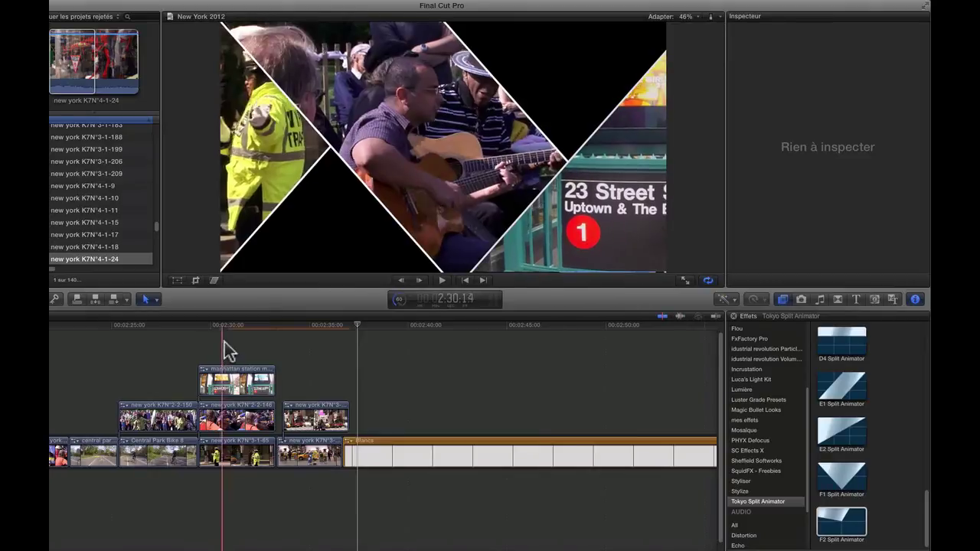
# Play back the finished split screens in sequence, then replay them from the yellow-bordered Central Park split.
pyautogui.click(178, 329)
pyautogui.press('space')
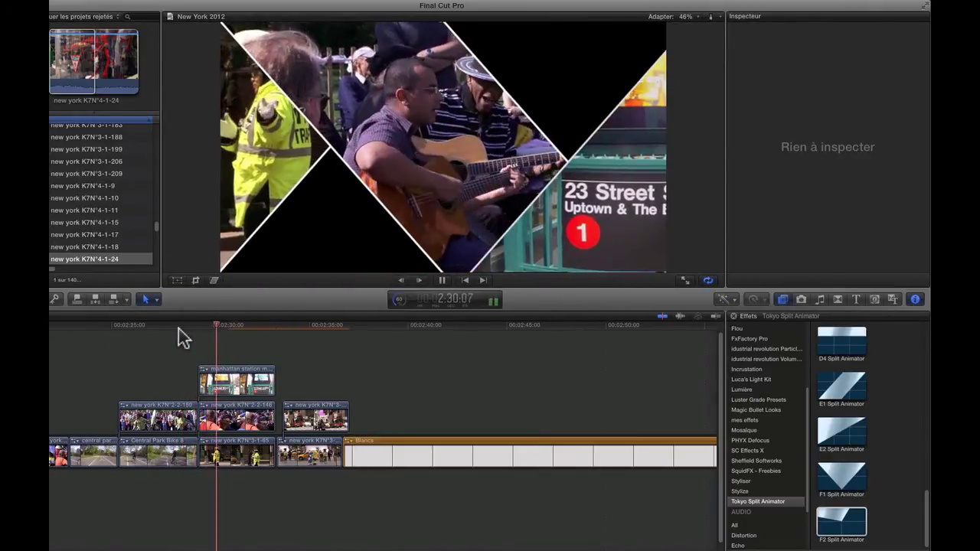
pyautogui.press('space')
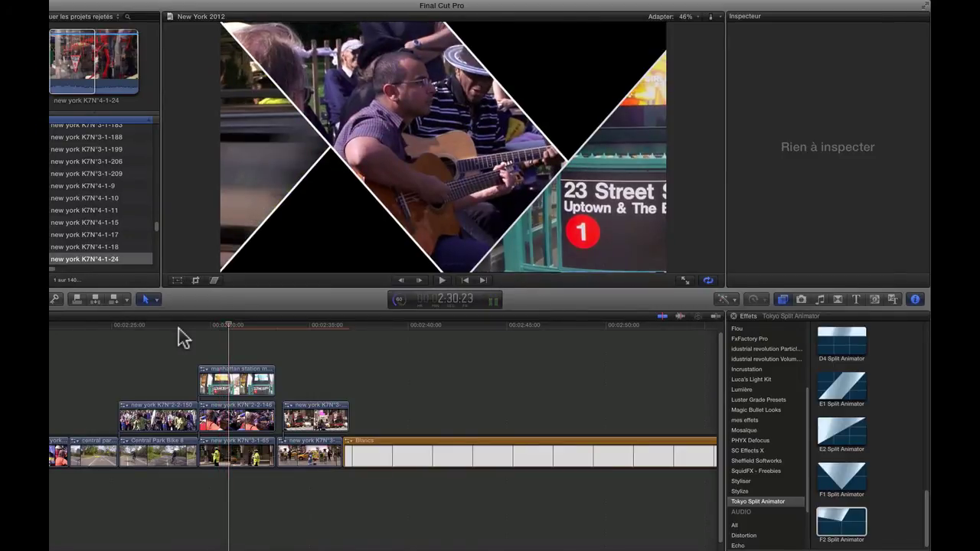
pyautogui.press('space')
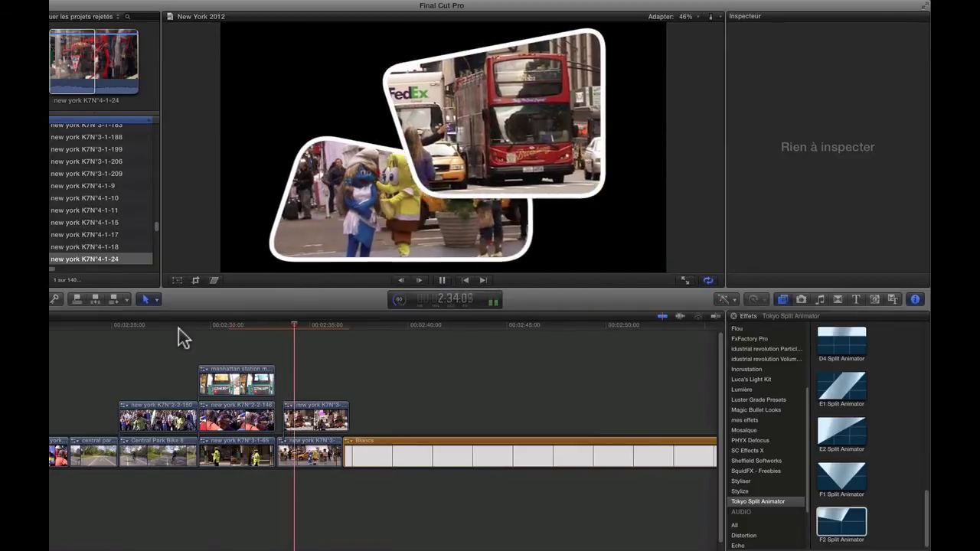
pyautogui.press('space')
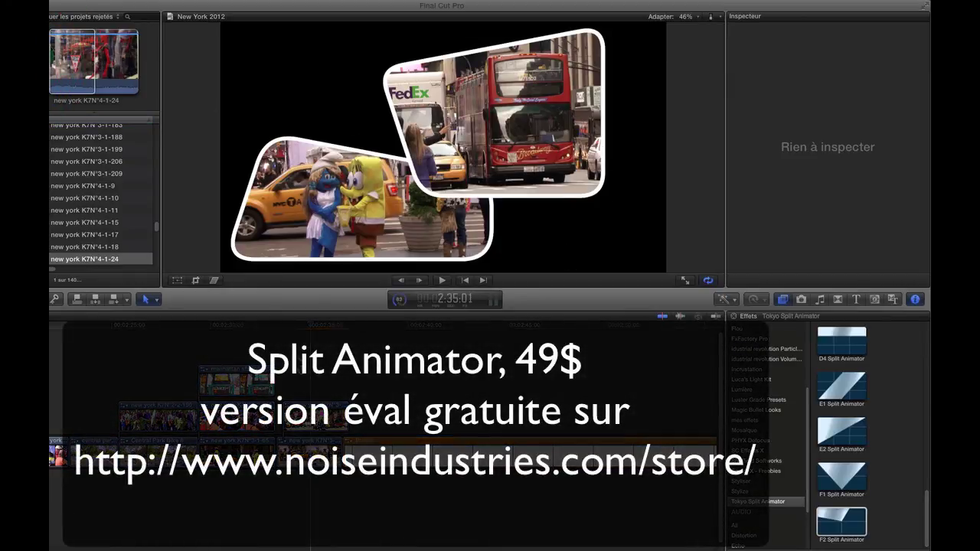
pyautogui.click(280, 327)
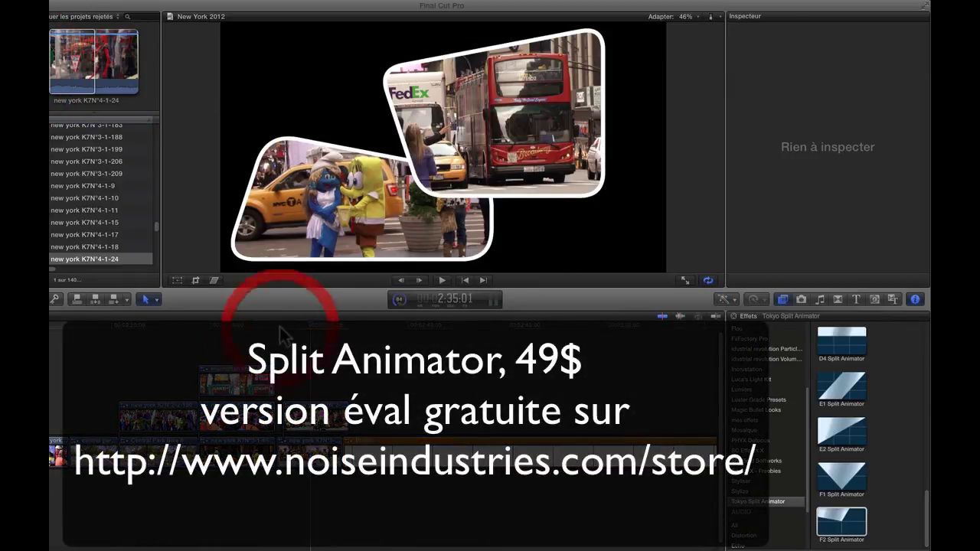
pyautogui.click(190, 328)
pyautogui.hscroll(-3, 162, 333)
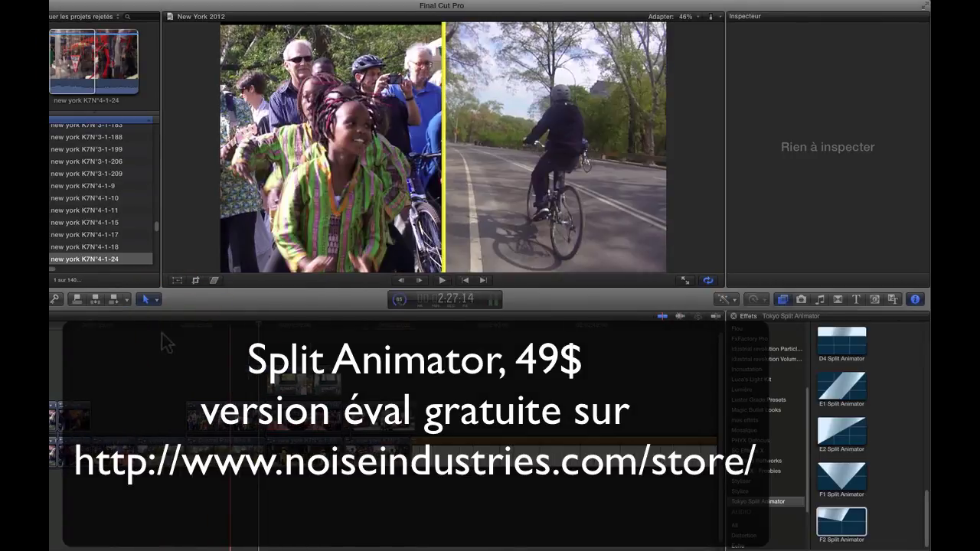
pyautogui.press('space')
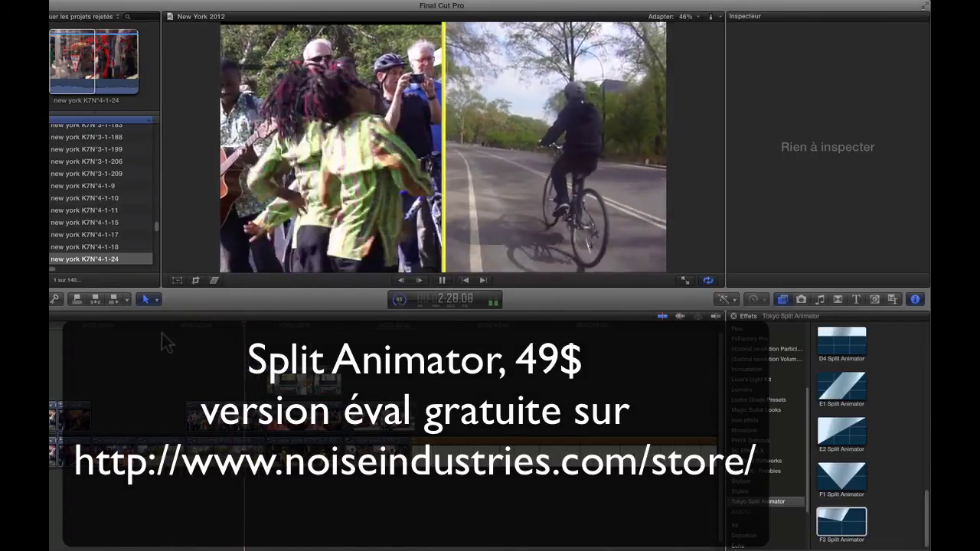